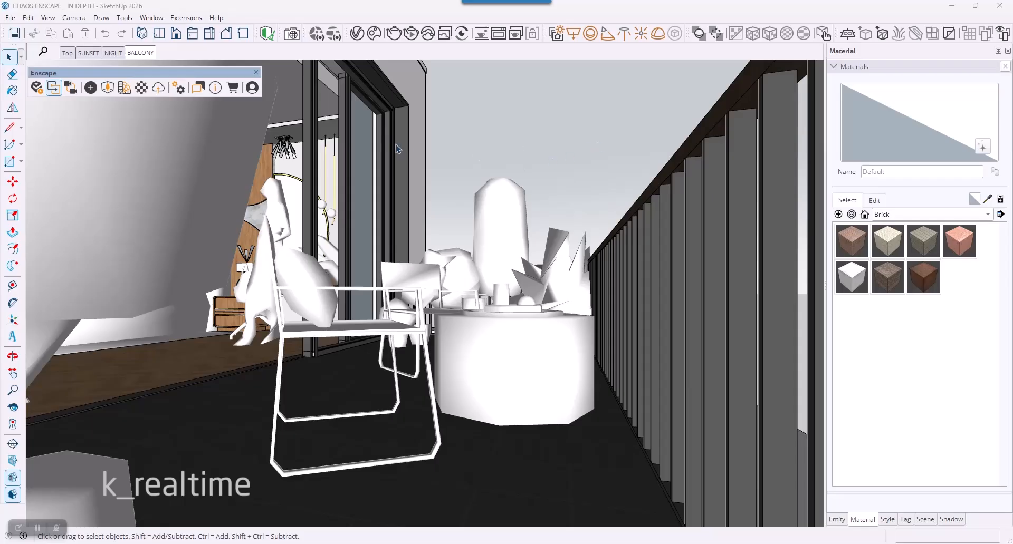
Step: Import the Brick 02 material from the Bricks category of the Enscape Material Library
left_click(124, 88)
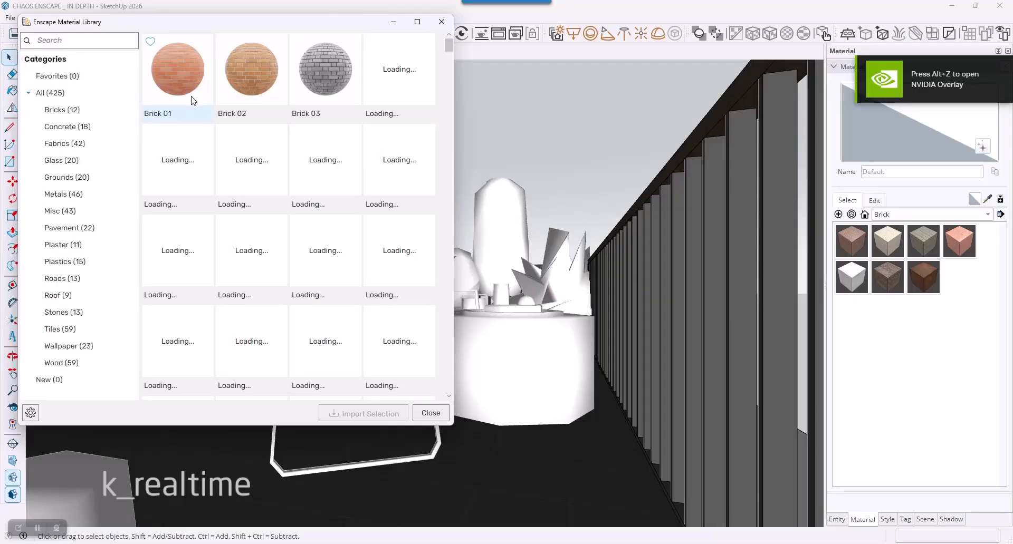
left_click_drag(199, 28, 204, 118)
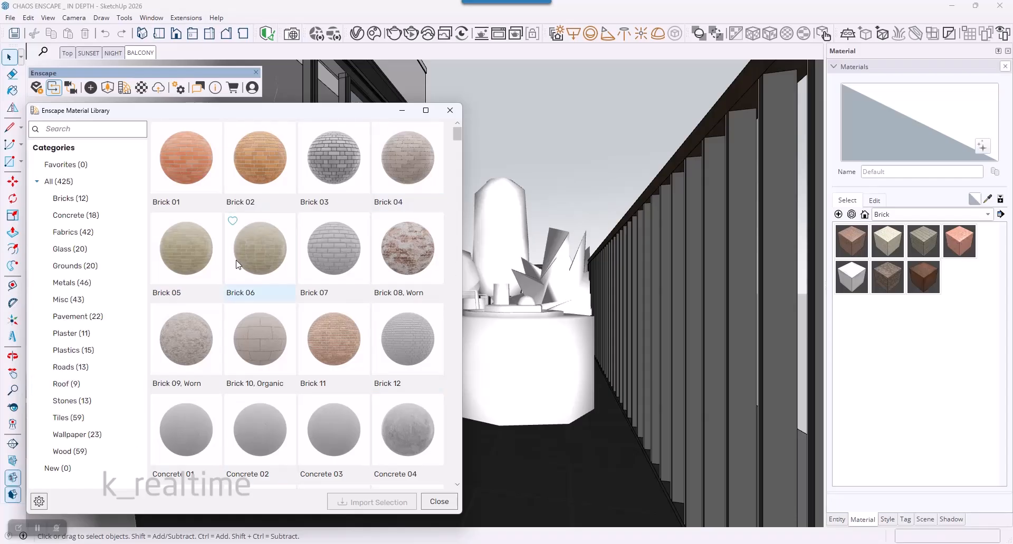
left_click(66, 200)
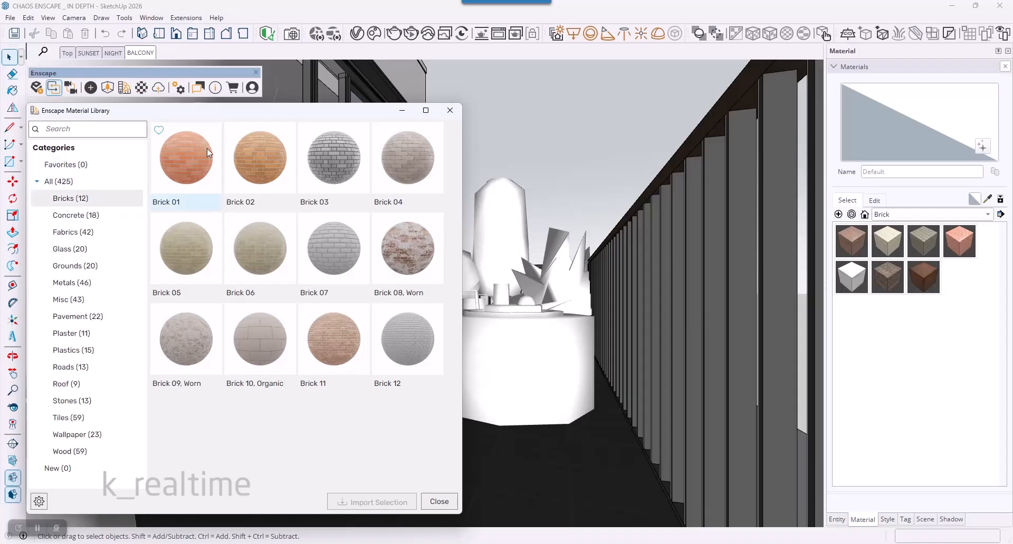
left_click(265, 172)
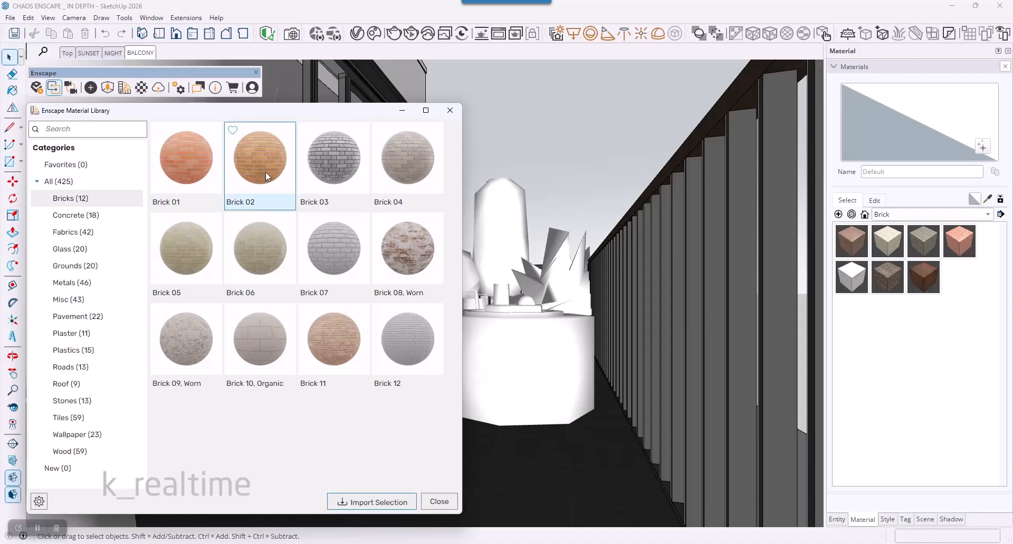
left_click(381, 508)
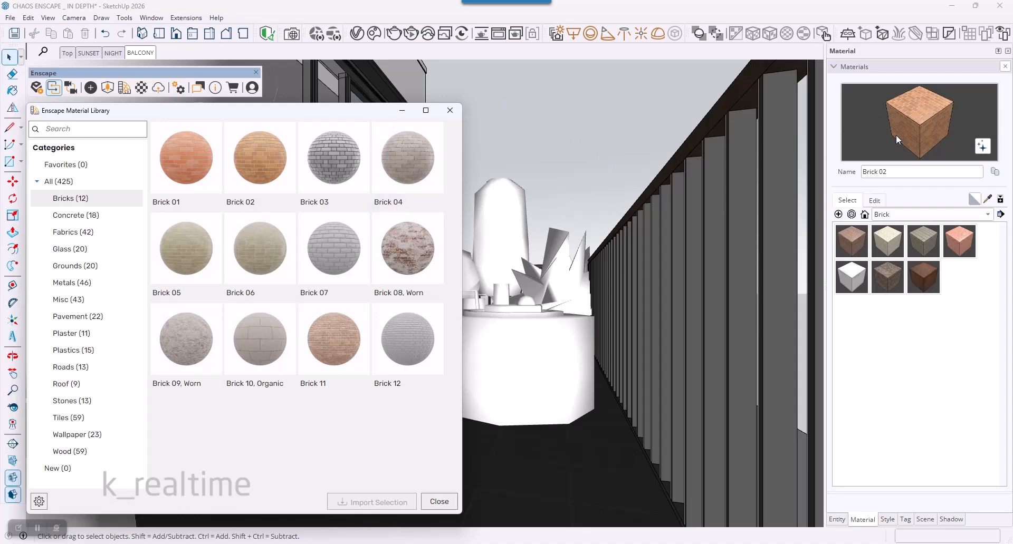
left_click(438, 502)
Step: Paint the exterior wall beside the balcony's sliding doors with the Brick 02 material
middle_click_drag(422, 211, 516, 181)
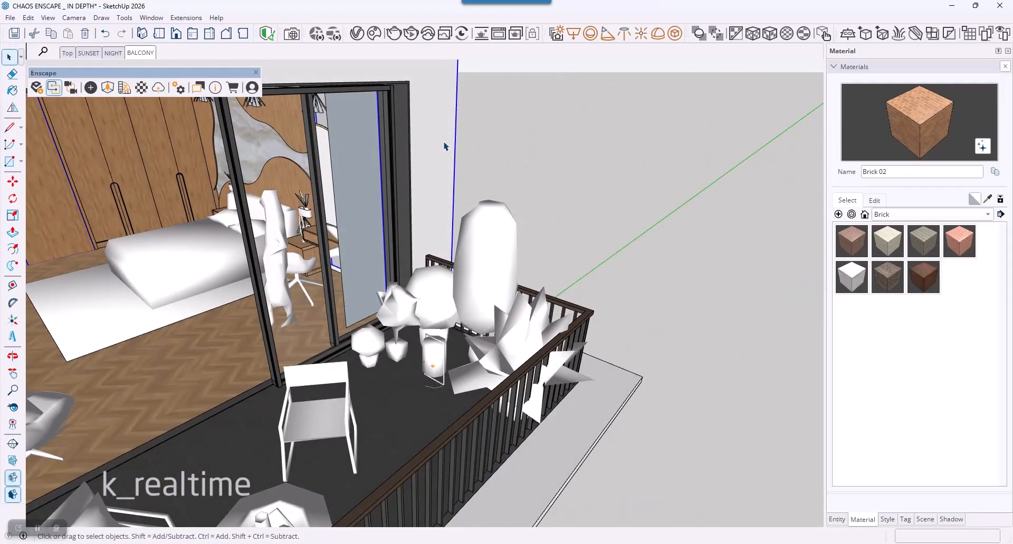
key("b")
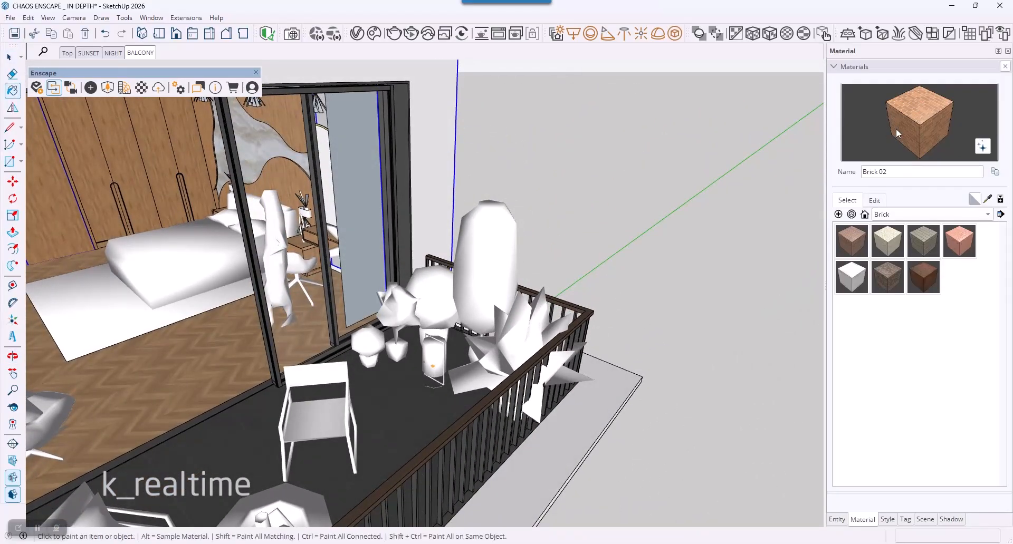
left_click(429, 132)
mouse_move(434, 154)
middle_mouse_down()
mouse_move(316, 413)
mouse_move(223, 278)
mouse_move(471, 252)
middle_mouse_up()
key("space")
Step: Examine the brick texture on the balcony wall up close and from farther away, with the Brick 02 edit settings shown
scroll(635, 256, "down", 9)
middle_click_drag(607, 299, 560, 97)
scroll(587, 224, "up", 10)
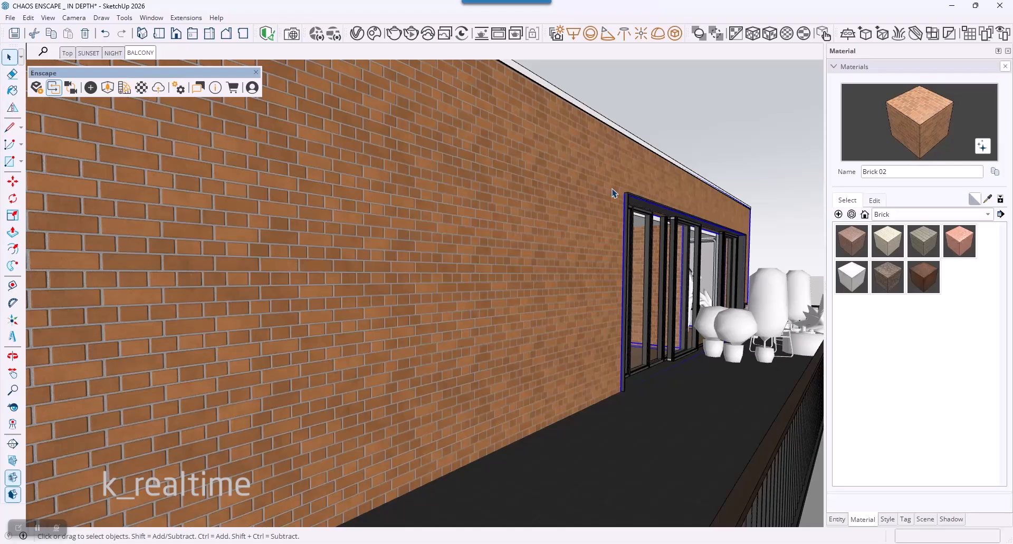
scroll(580, 196, "up", 3)
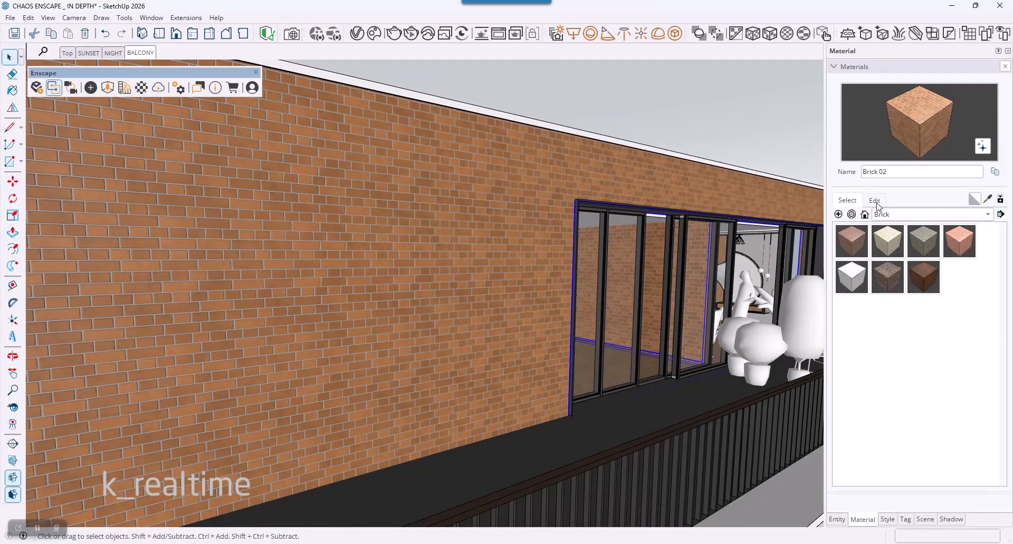
left_click(875, 201)
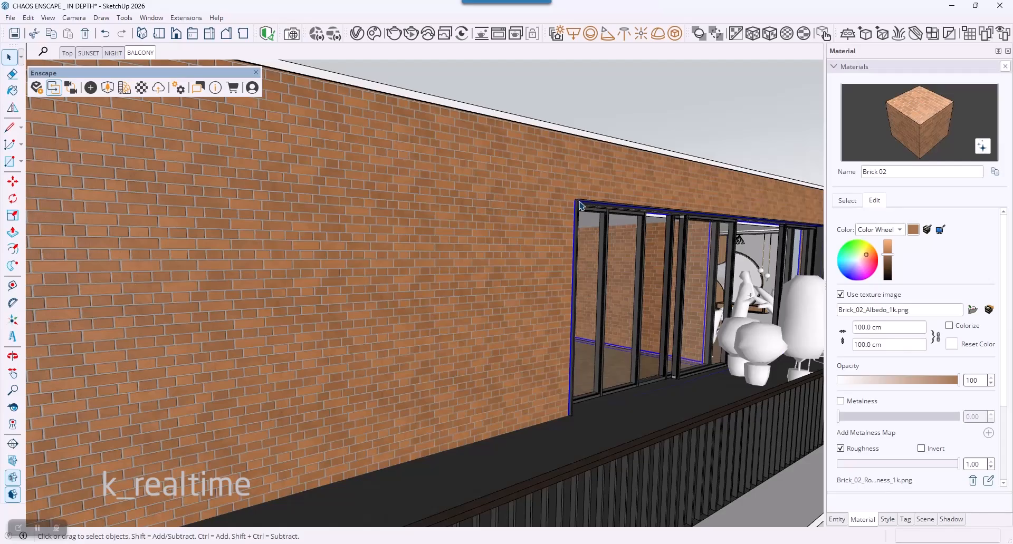
middle_click_drag(580, 206, 547, 227)
scroll(468, 317, "up", 5)
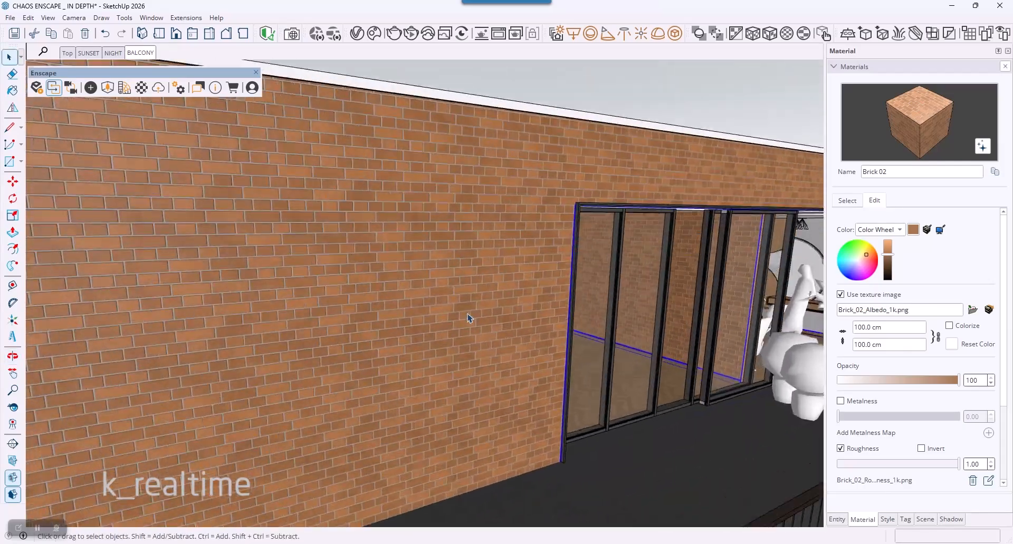
middle_click_drag(468, 316, 543, 281)
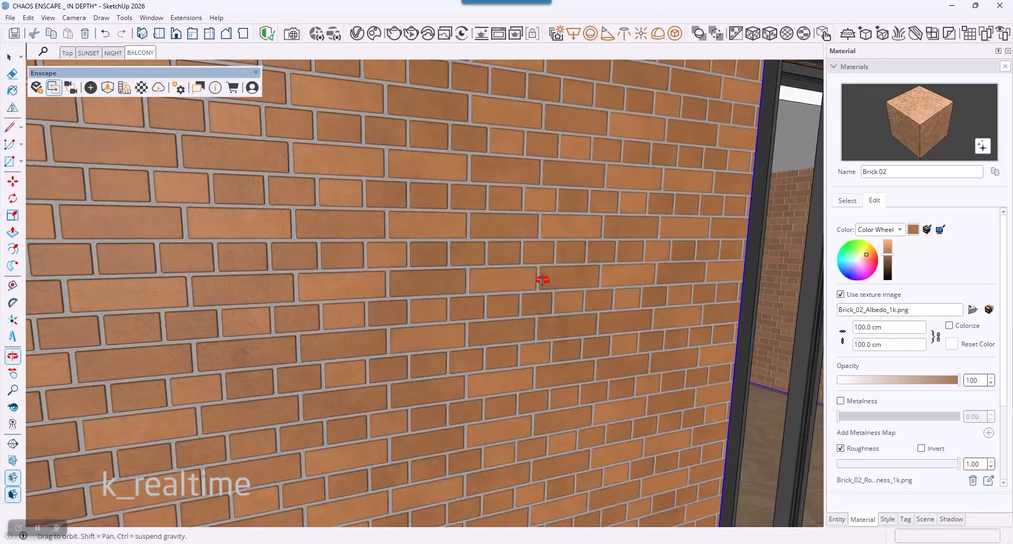
scroll(481, 254, "down", 6)
scroll(481, 258, "down", 3)
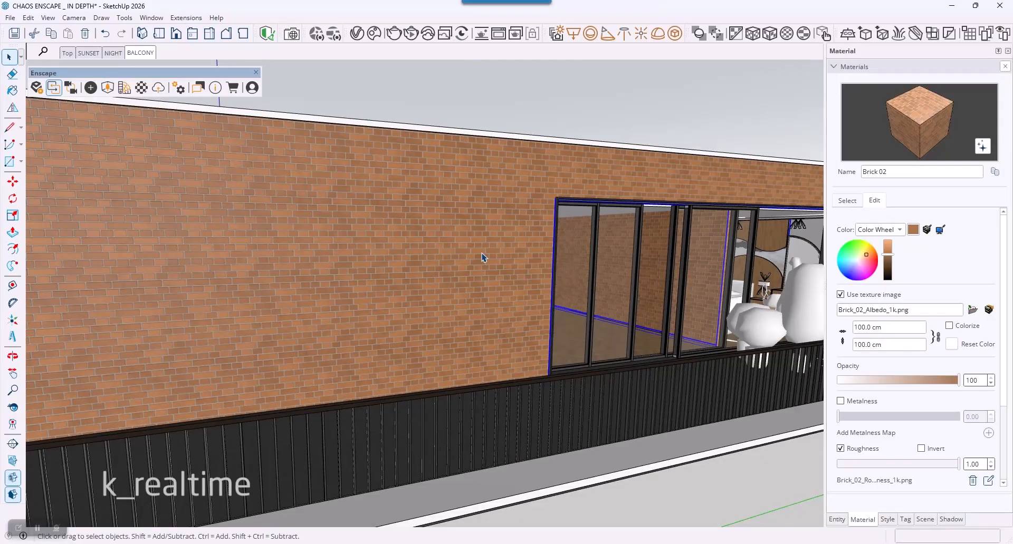
Step: Open the Enscape Material Editor and sample the wooden chevron floor behind the sliding doors to load its material
middle_click_drag(521, 228, 527, 264)
scroll(527, 262, "up", 5)
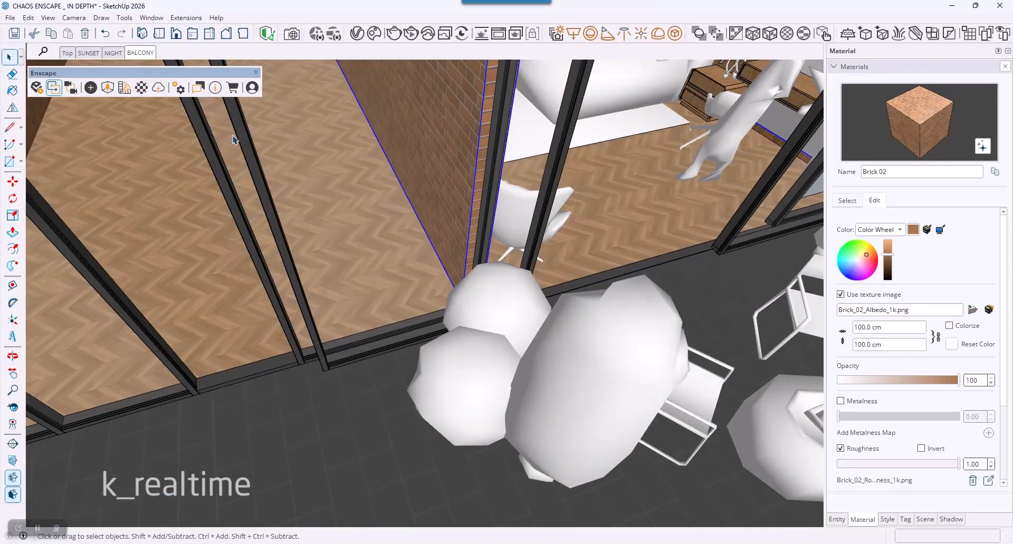
left_click(141, 87)
left_click_drag(376, 59, 62, 69)
left_click(11, 92)
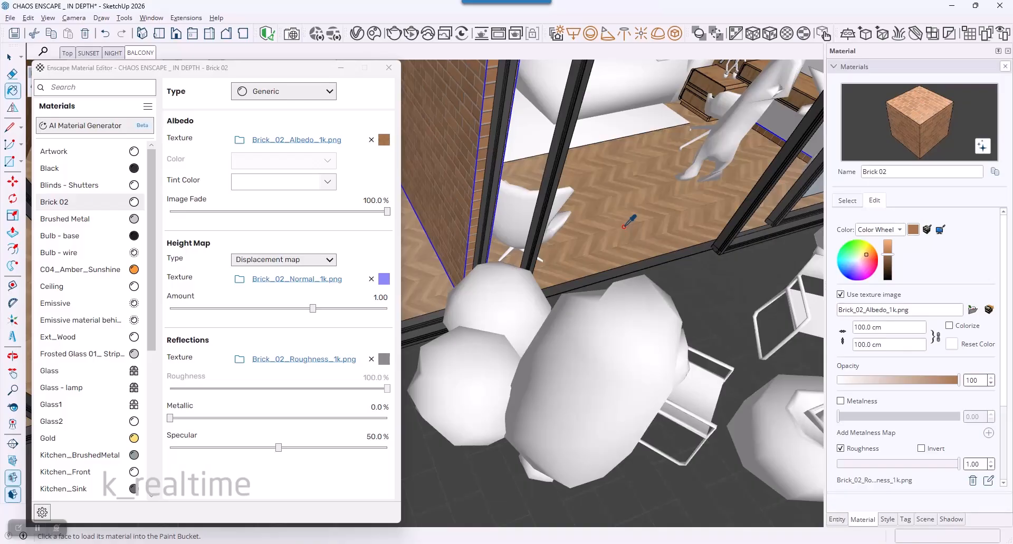
left_click(640, 246, "alt")
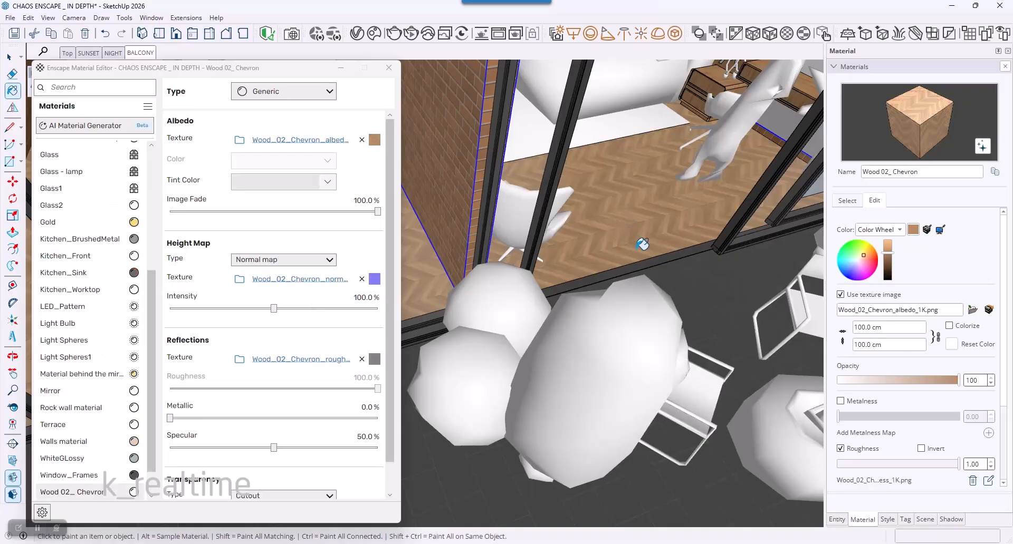
Step: Replace the Wood 02_ Chevron material with the Wood 08 double basket weave material from Enscape's Wood category
right_click(133, 494)
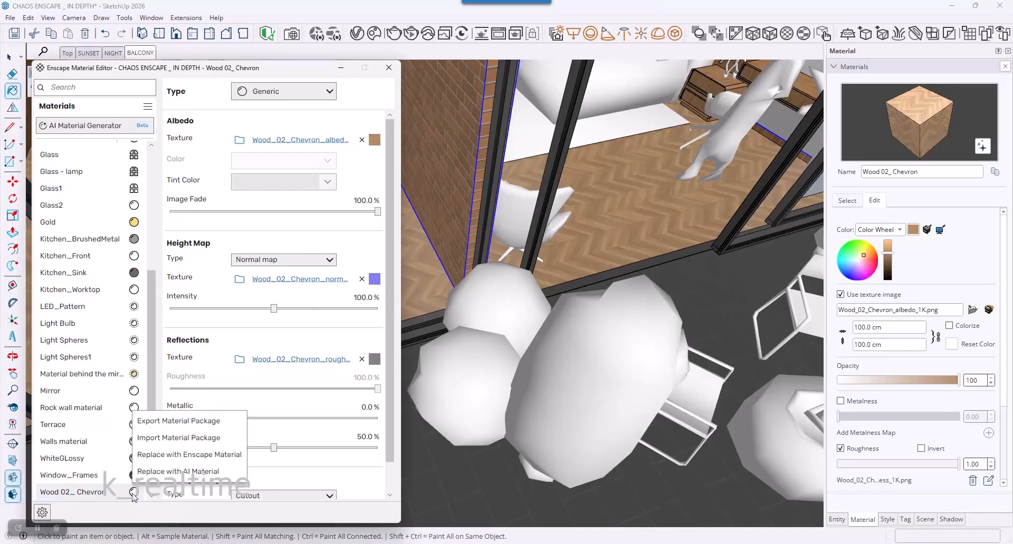
left_click(163, 455)
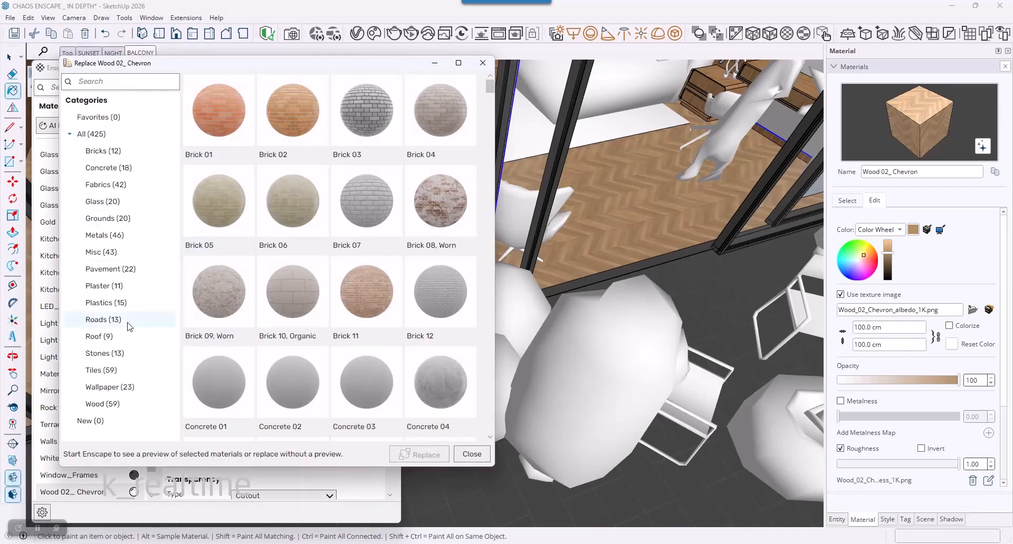
left_click(117, 406)
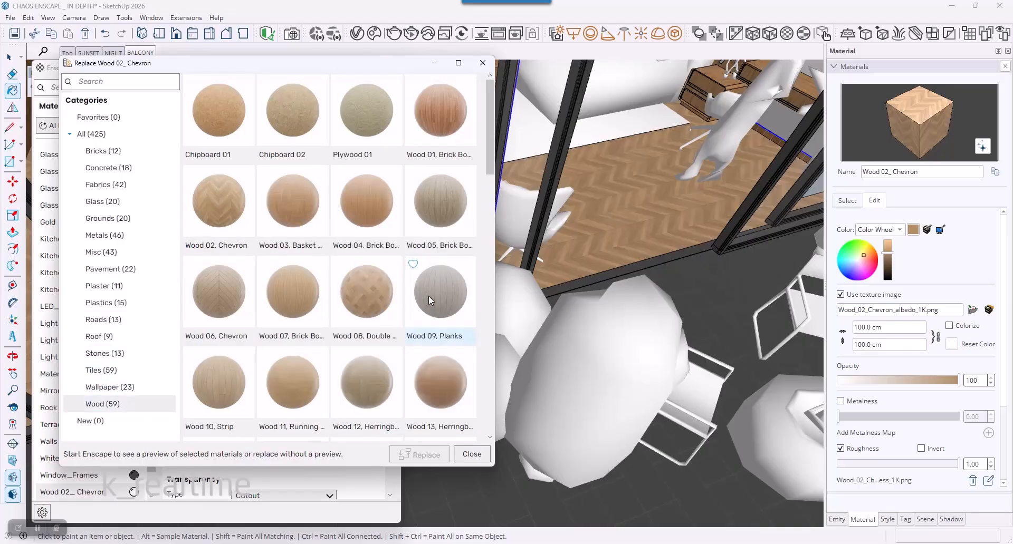
left_click(370, 297)
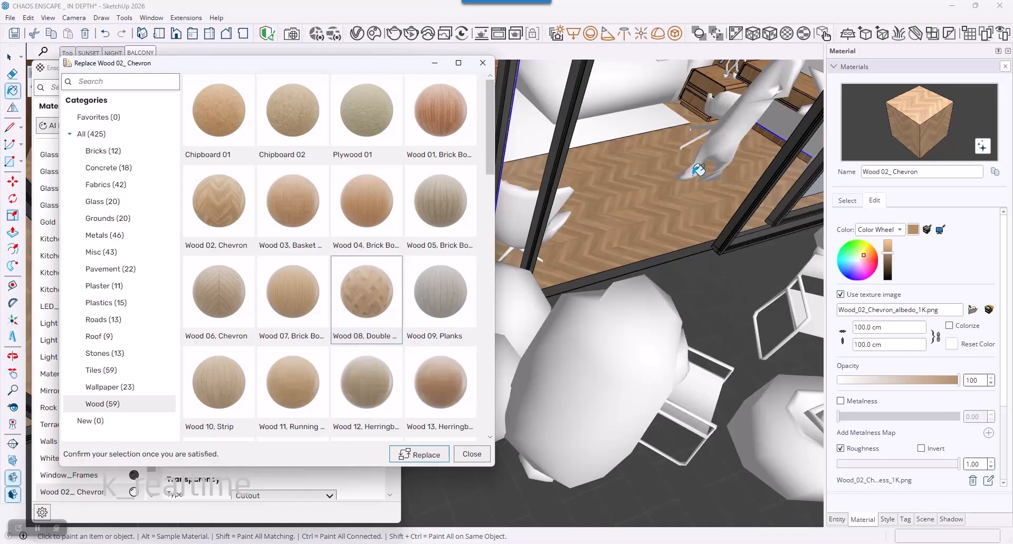
left_click(426, 455)
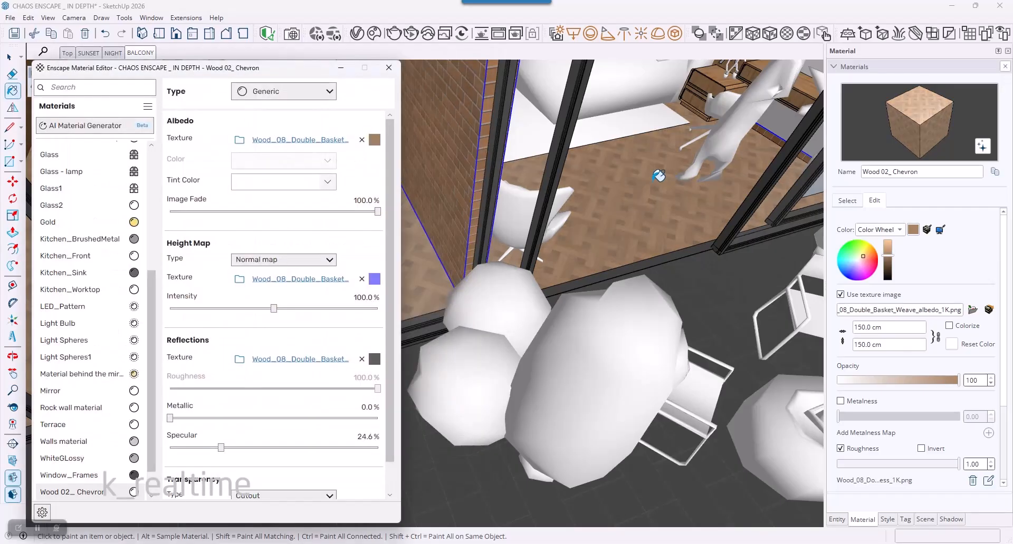
Step: Inspect the replaced wood floor up close in the model and in the Enscape render window
scroll(659, 176, "up", 8)
middle_click_drag(654, 327, 621, 326)
key("alt+Tab")
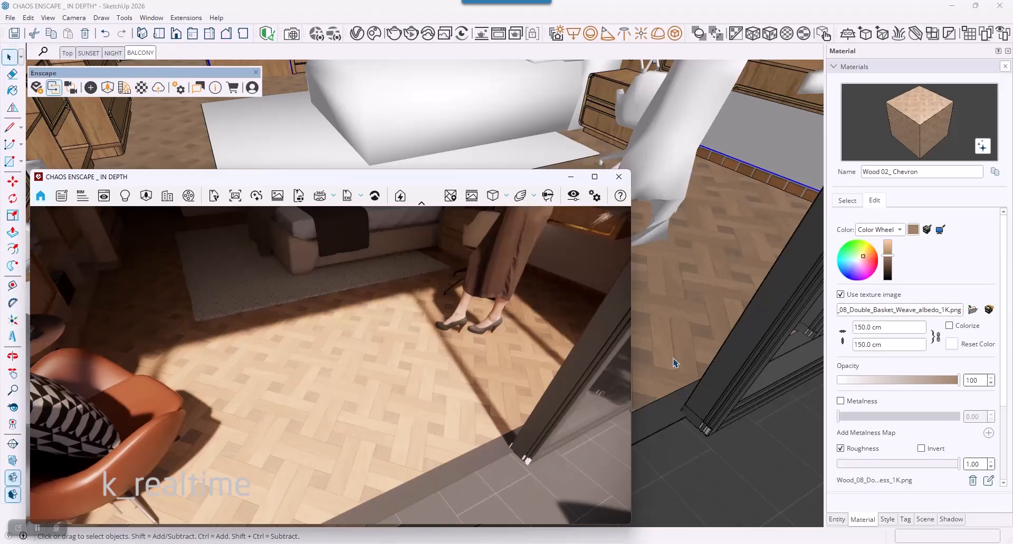
Step: Sample the dark tiled terrace floor outside the sliding doors to load its material
mouse_move(765, 466)
middle_mouse_down()
mouse_move(719, 436)
mouse_move(731, 325)
middle_mouse_up()
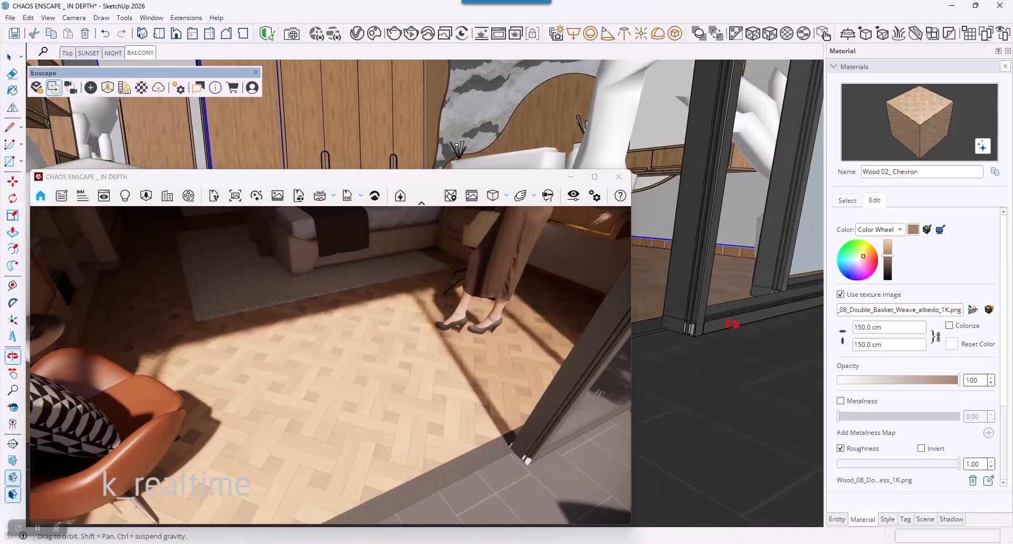
key("space")
key("b")
key("alt")
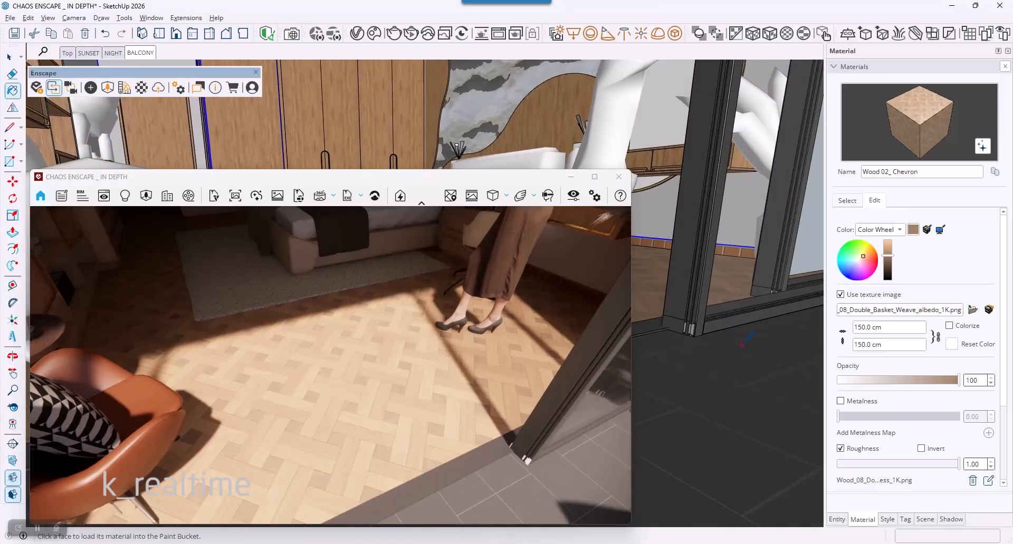
left_click(743, 359, "alt")
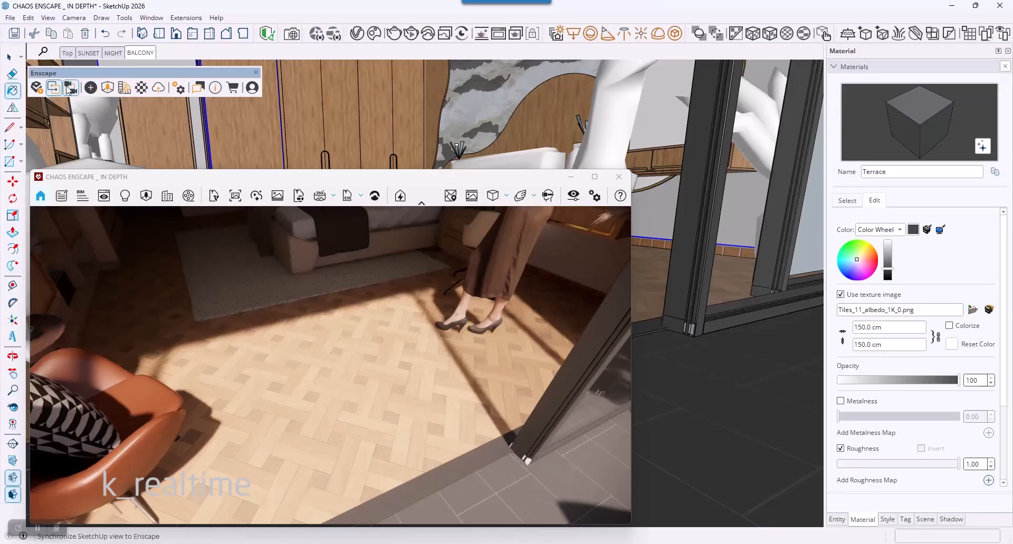
Step: Synchronize the Enscape view with the model view and rename the terrace floor material as Terrace Water
mouse_move(546, 298)
middle_mouse_down()
mouse_move(717, 355)
mouse_move(780, 355)
mouse_move(497, 343)
mouse_move(533, 338)
middle_mouse_up()
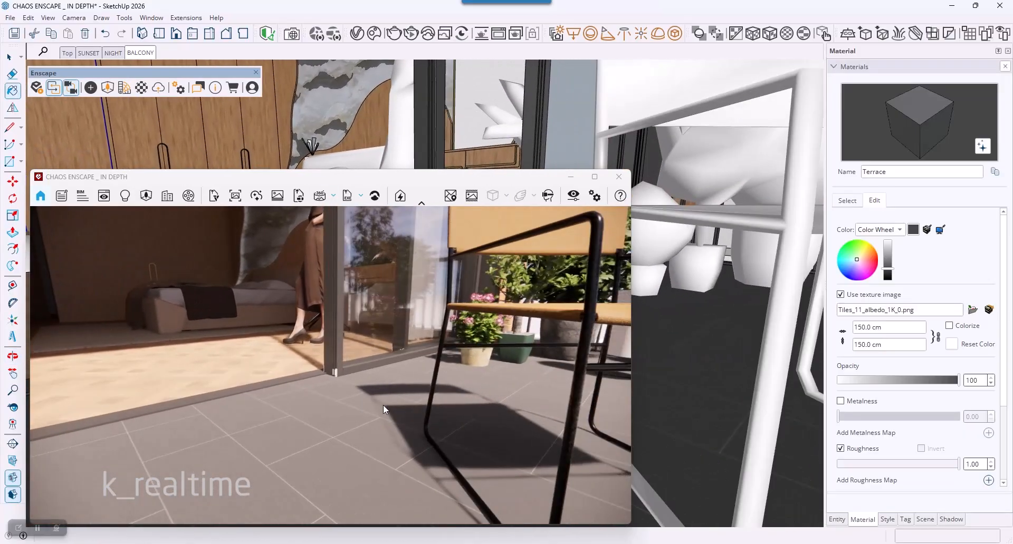
left_click_drag(888, 171, 864, 172)
left_click(907, 170)
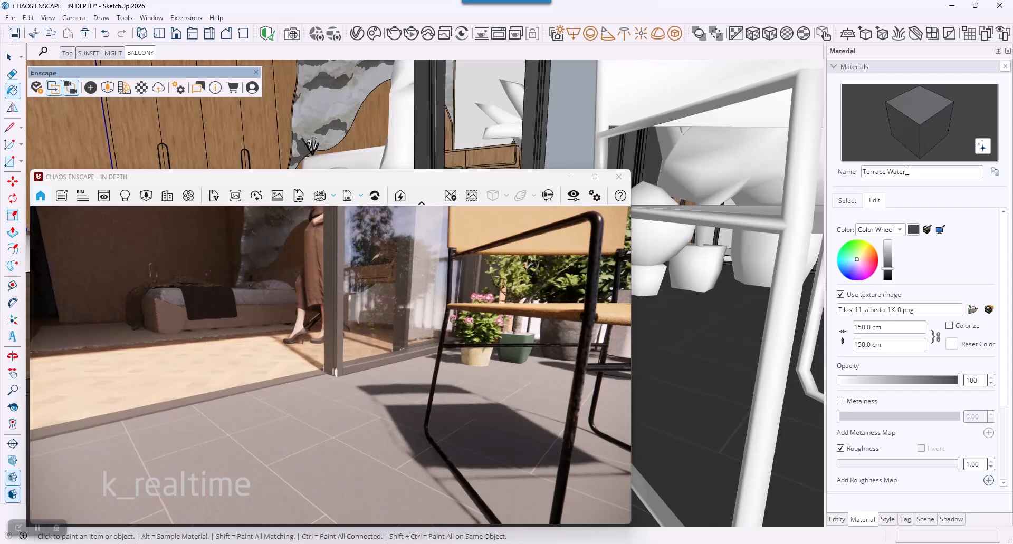
Step: Paint the terrace floor with C02_Golden_Beige from the Solid Colors collection
mouse_move(678, 382)
middle_mouse_down()
mouse_move(658, 429)
mouse_move(762, 424)
middle_mouse_up()
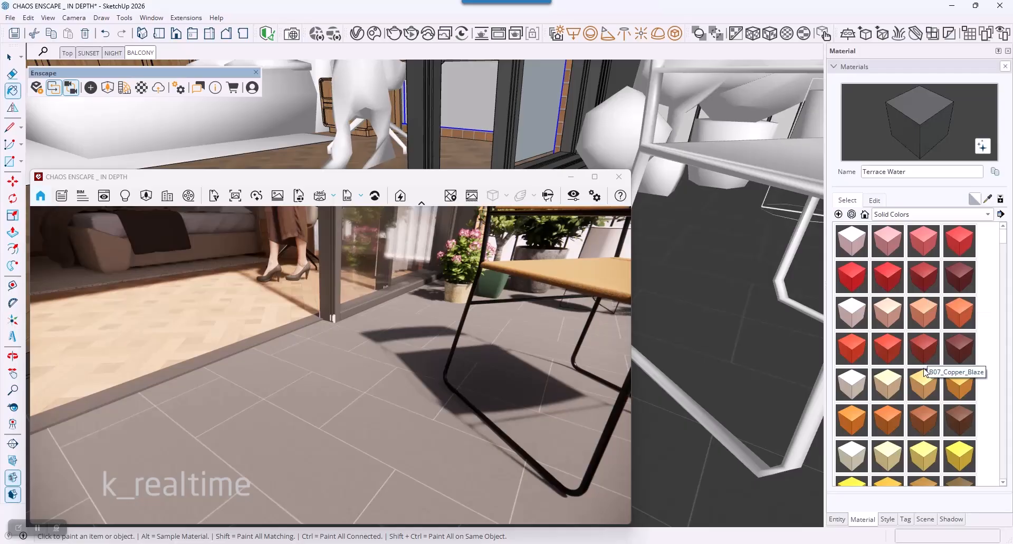
left_click(889, 393)
left_click(736, 364)
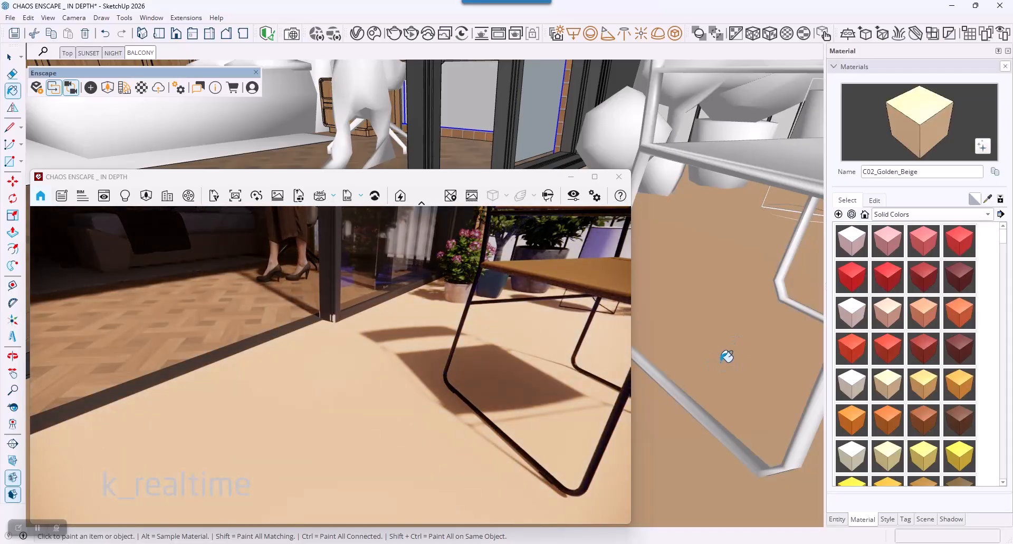
Step: Rename the golden beige terrace material as C02_Golden_Beige Water
left_click(927, 172)
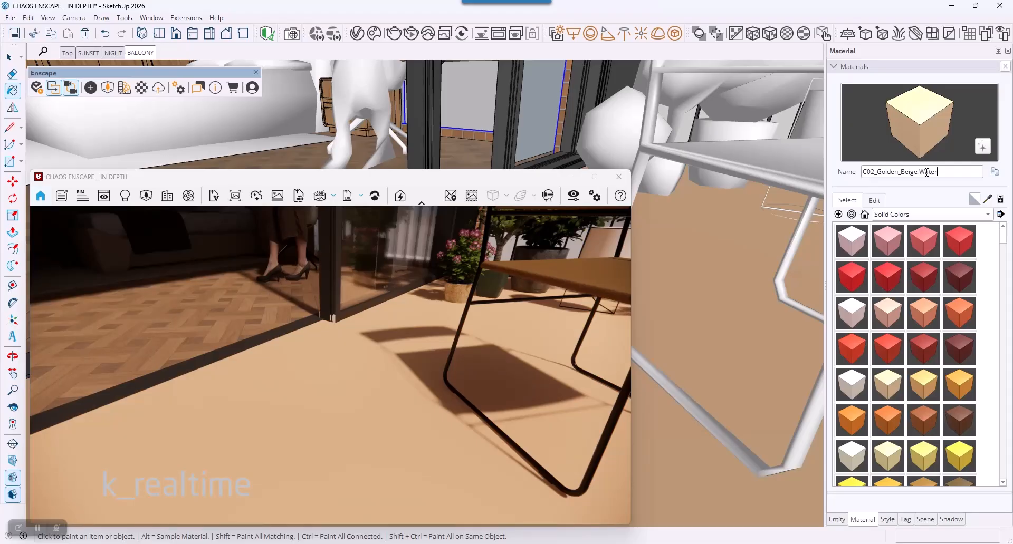
type("Water")
key("Return")
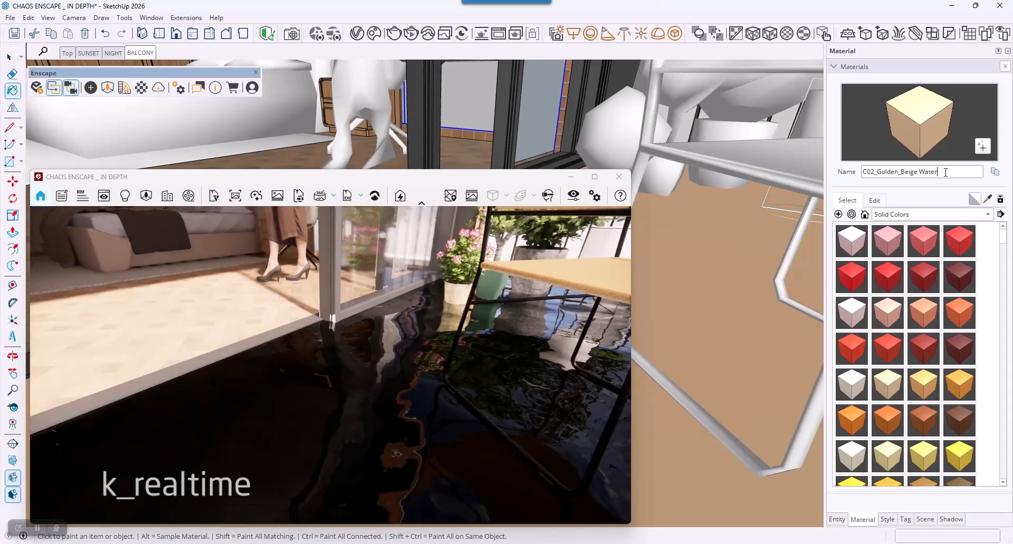
Step: Change the golden beige terrace material's name to C02_Golden_Beige Grass
left_click_drag(945, 172, 926, 170)
key("BackSpace")
key("Return")
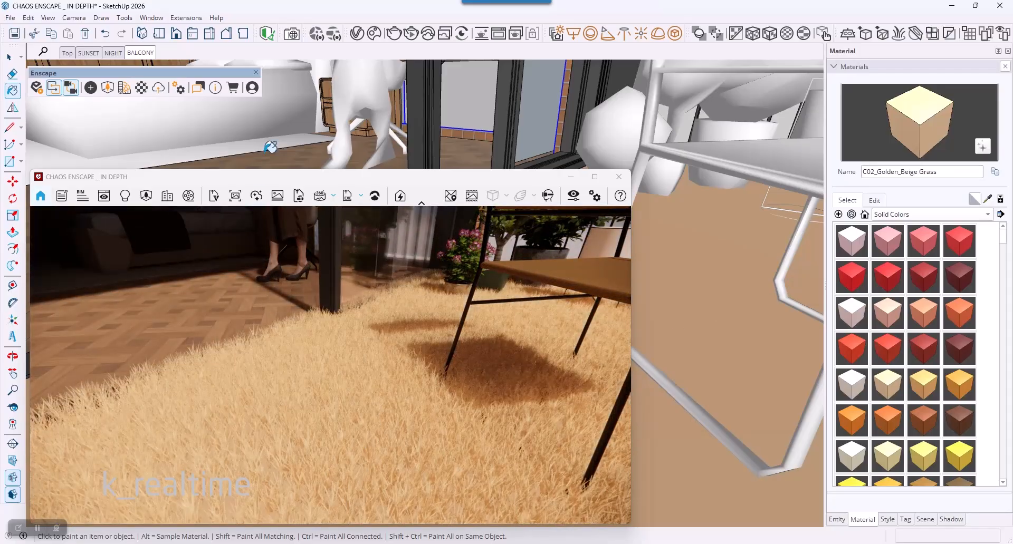
Step: Open the Enscape Material Editor beside the render view and set the golden beige terrace material's type to Generic
left_click(142, 88)
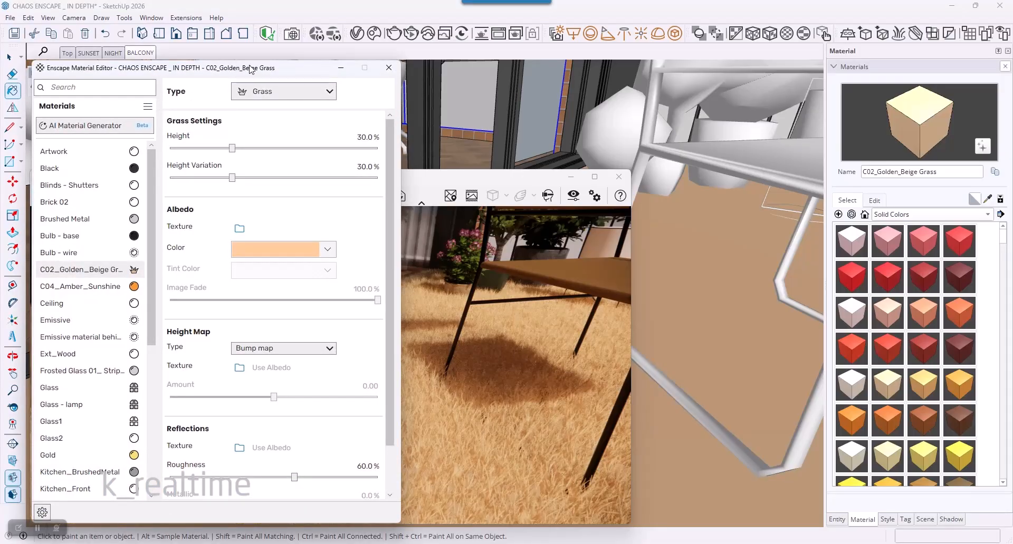
left_click_drag(250, 69, 855, 74)
mouse_move(778, 100)
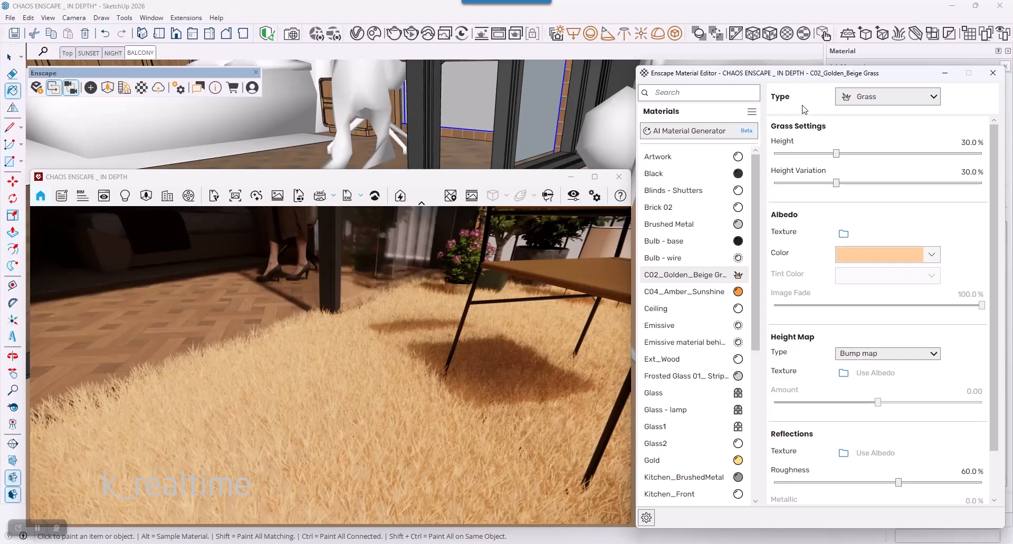
left_click(864, 100)
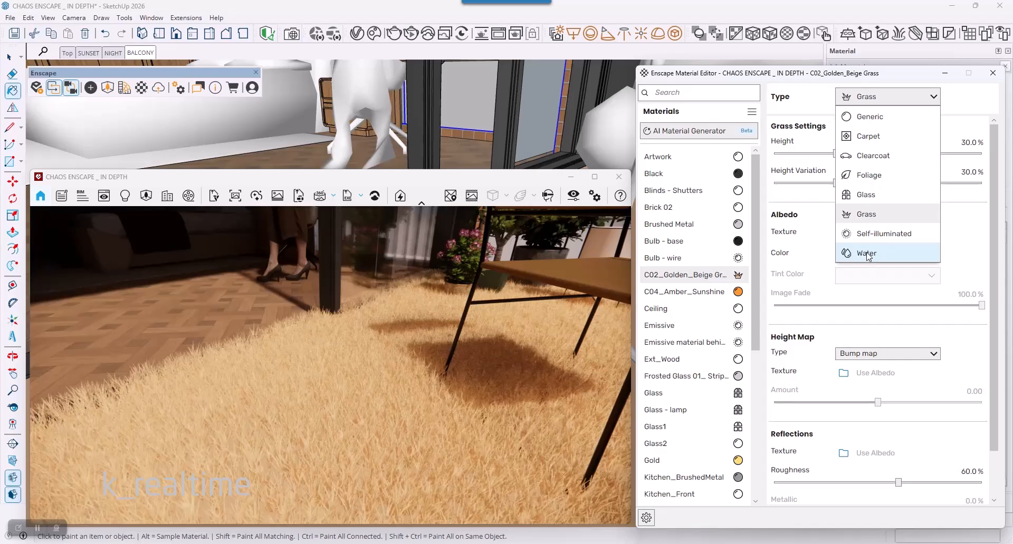
left_click(876, 117)
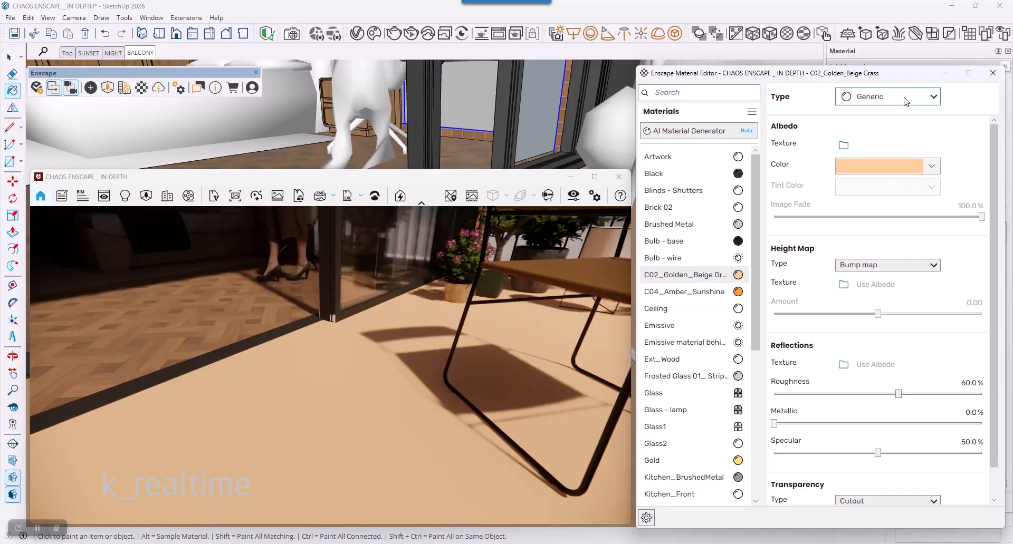
Step: Try the Carpet, Clearcoat and Foliage types one after another on the golden beige terrace material
left_click(905, 98)
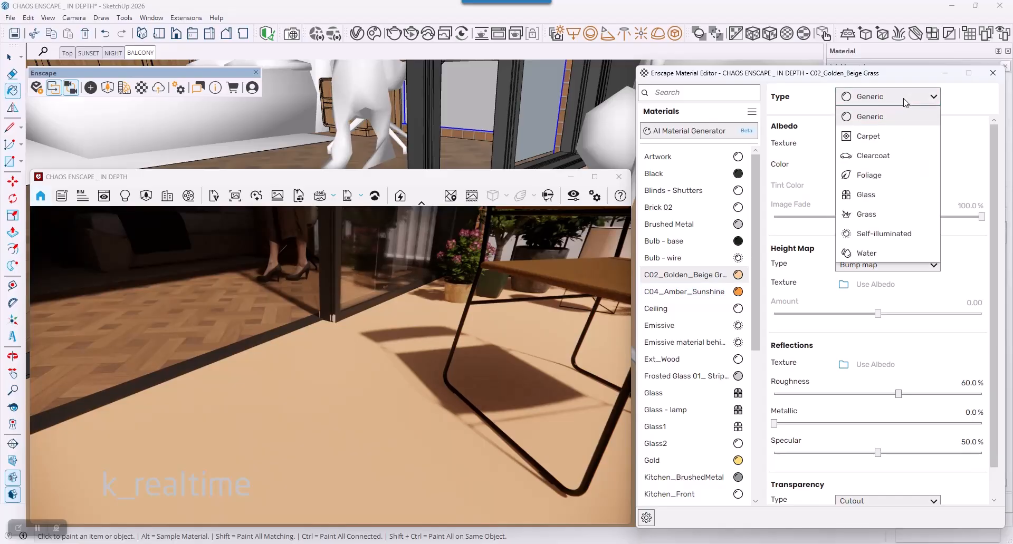
left_click(877, 136)
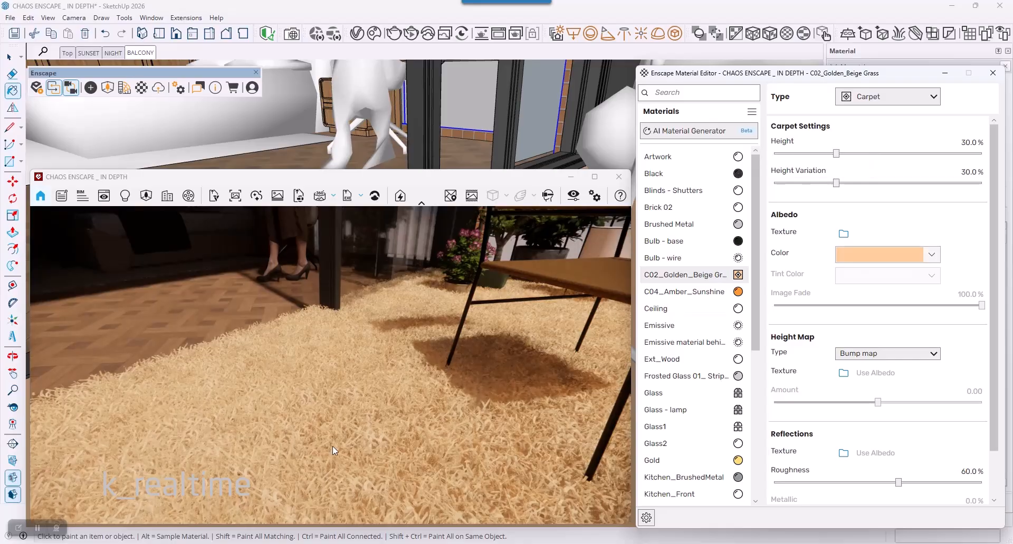
left_click(920, 99)
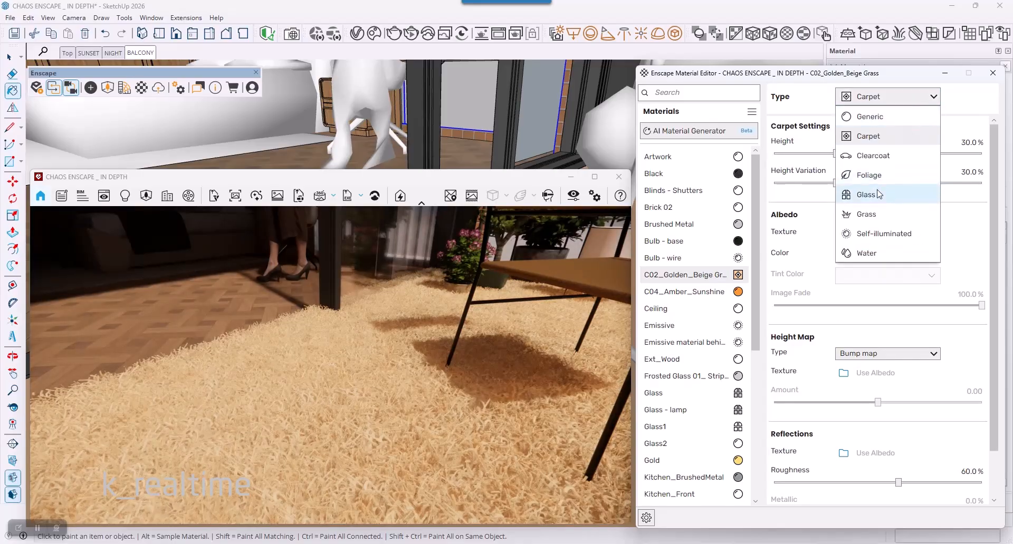
left_click(880, 155)
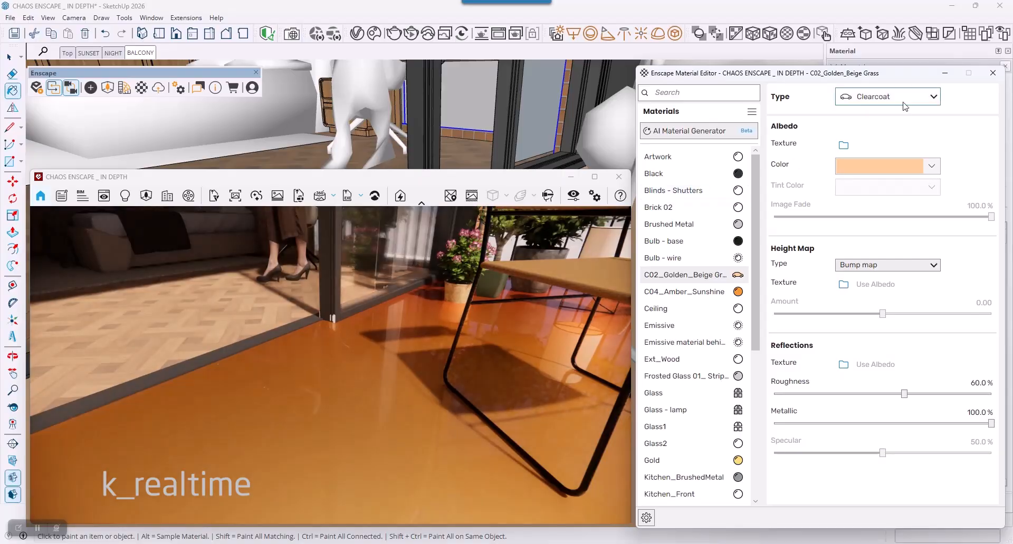
left_click(903, 102)
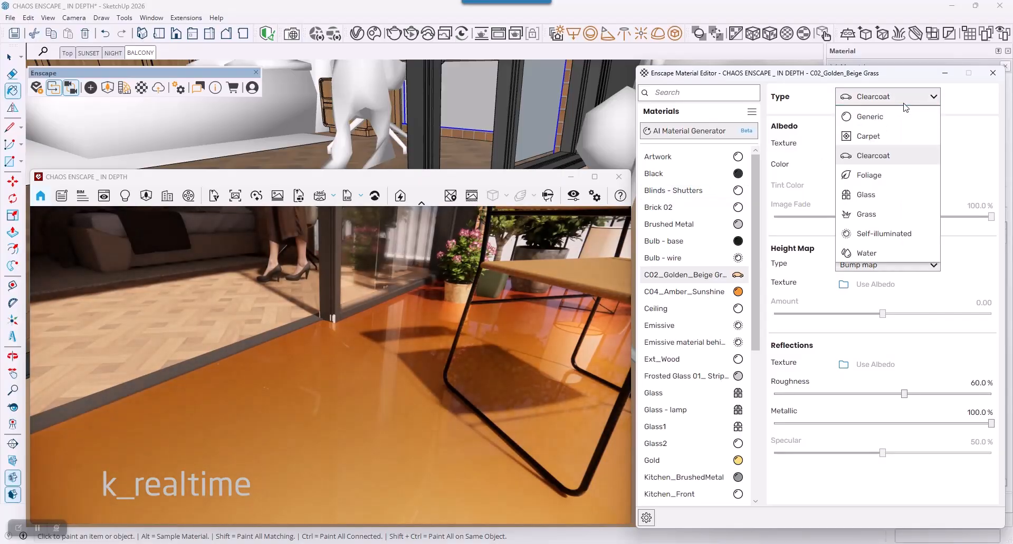
left_click(880, 176)
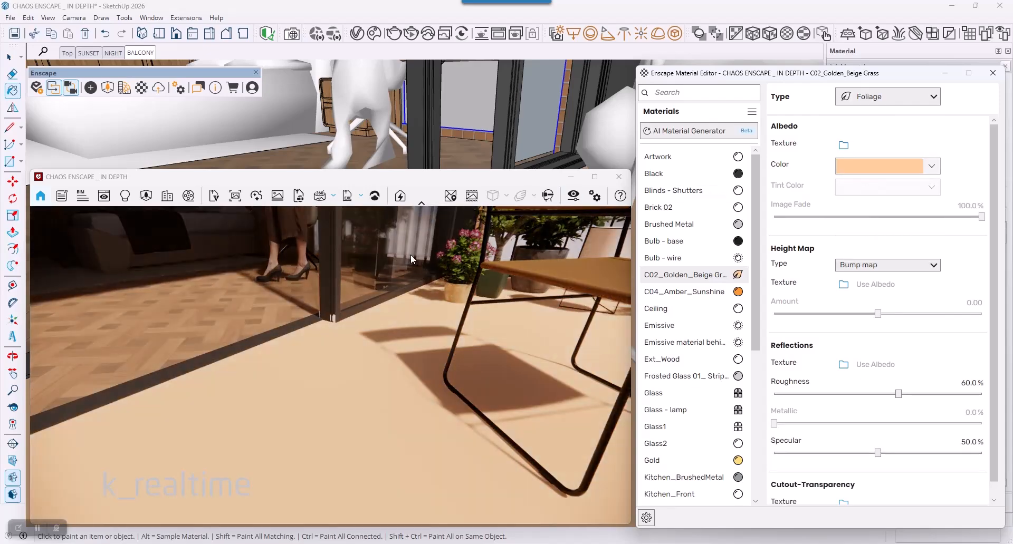
Step: Try the Glass type on the golden beige terrace material and return its type to Grass
left_click(934, 99)
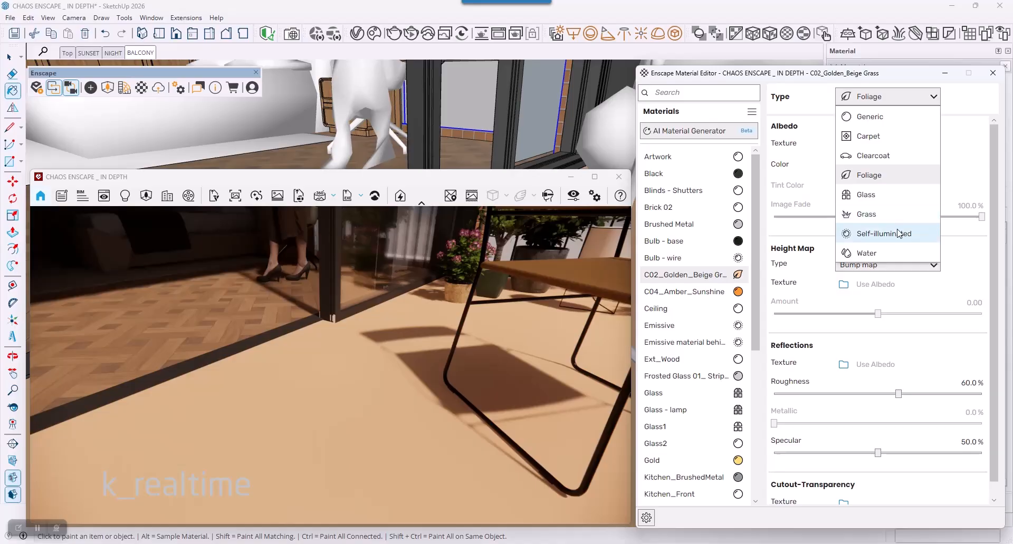
left_click(876, 194)
left_click(878, 103)
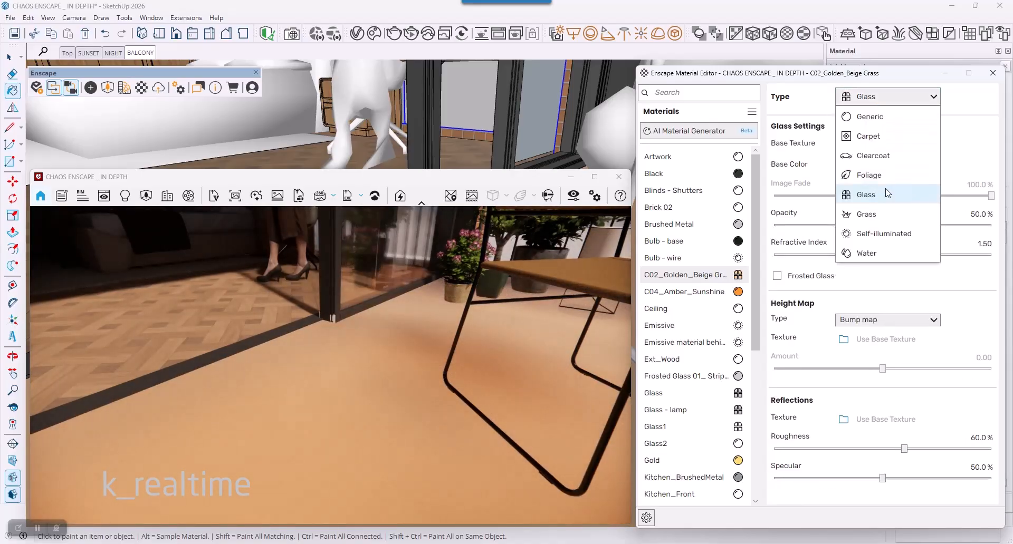
left_click(887, 214)
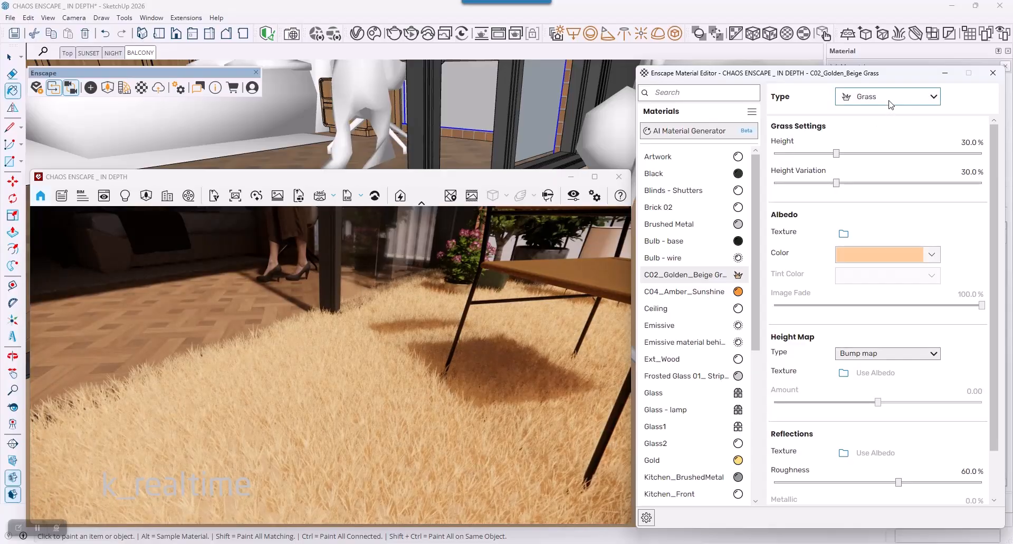
Step: Sample the Glass2 material from the balcony door's pane and change its Enscape type to Glass
middle_click_drag(529, 108, 464, 290)
key("b")
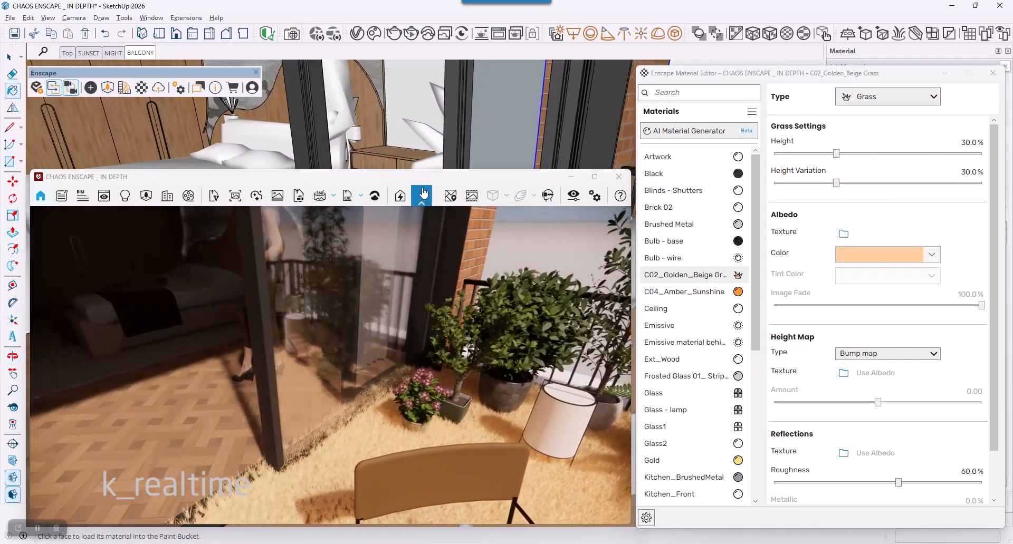
left_click(425, 107, "alt")
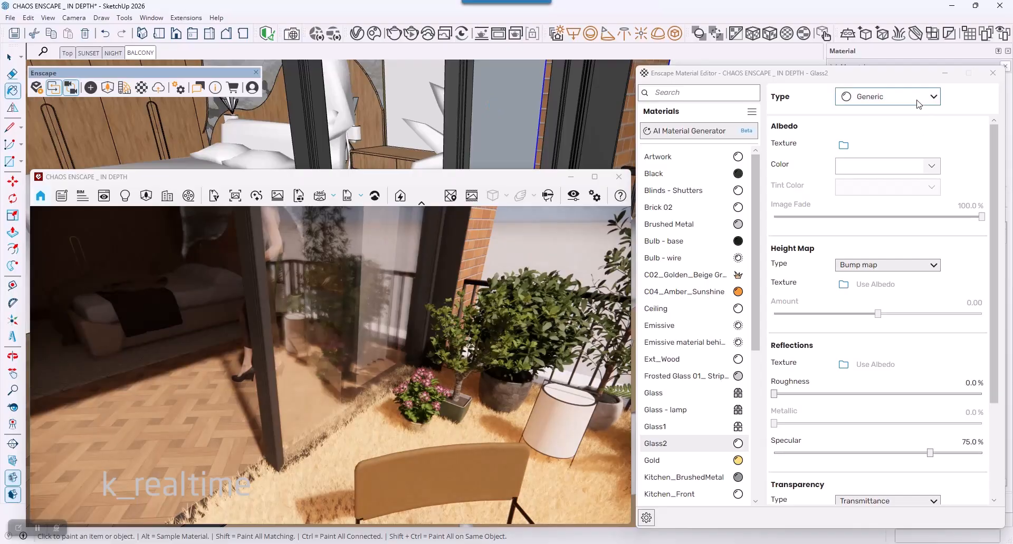
left_click(897, 100)
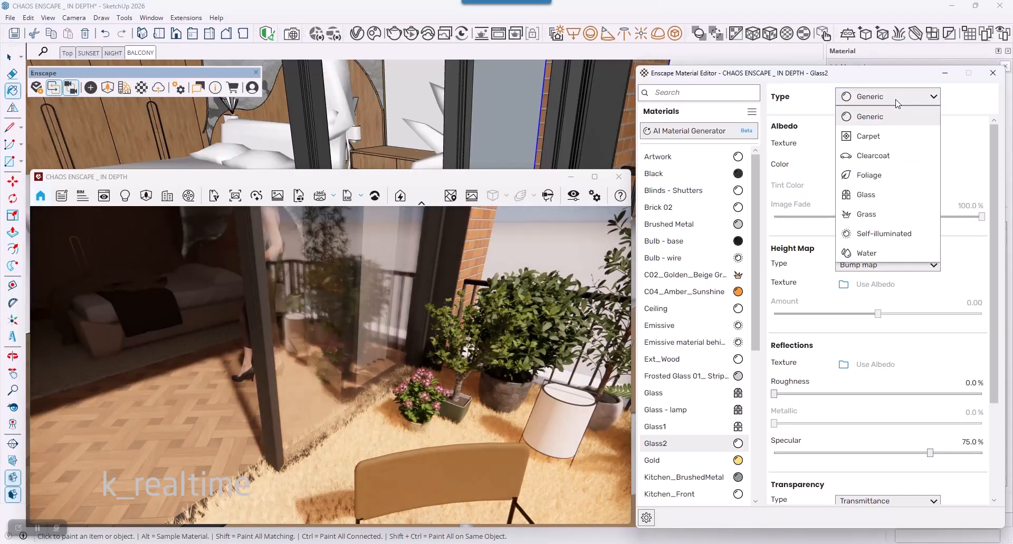
left_click(881, 198)
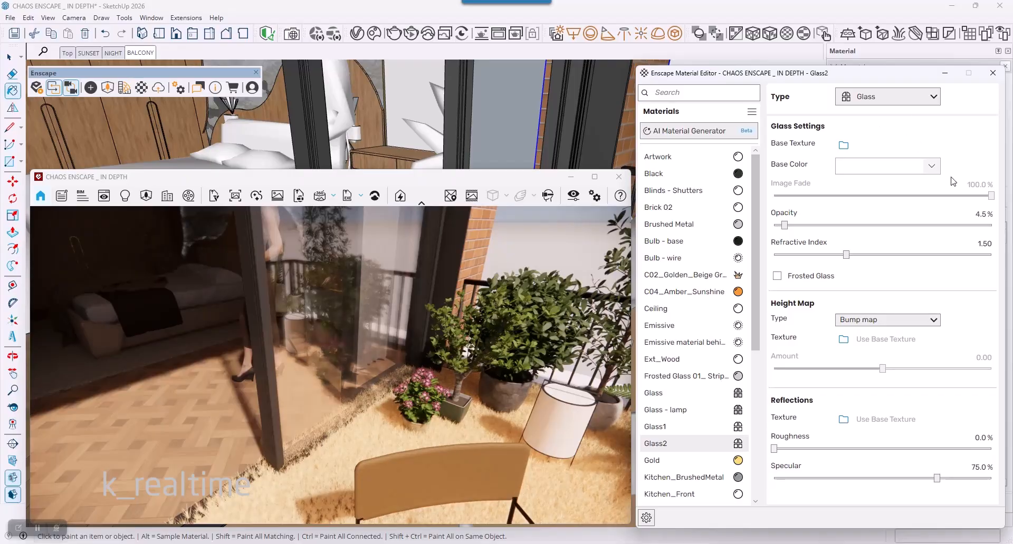
Step: Try a black base color on the Glass2 material and restore it to white
left_click(897, 166)
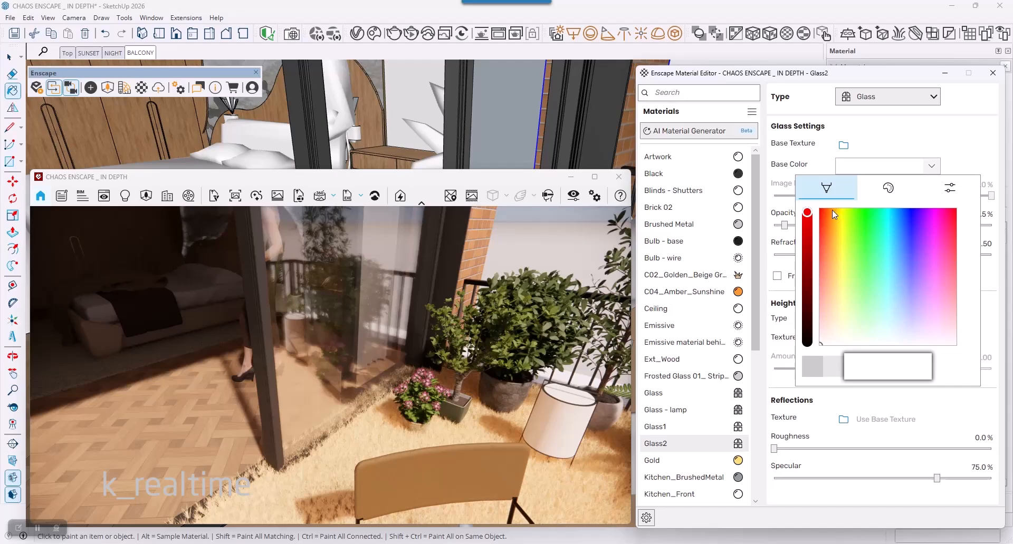
left_click_drag(807, 212, 807, 342)
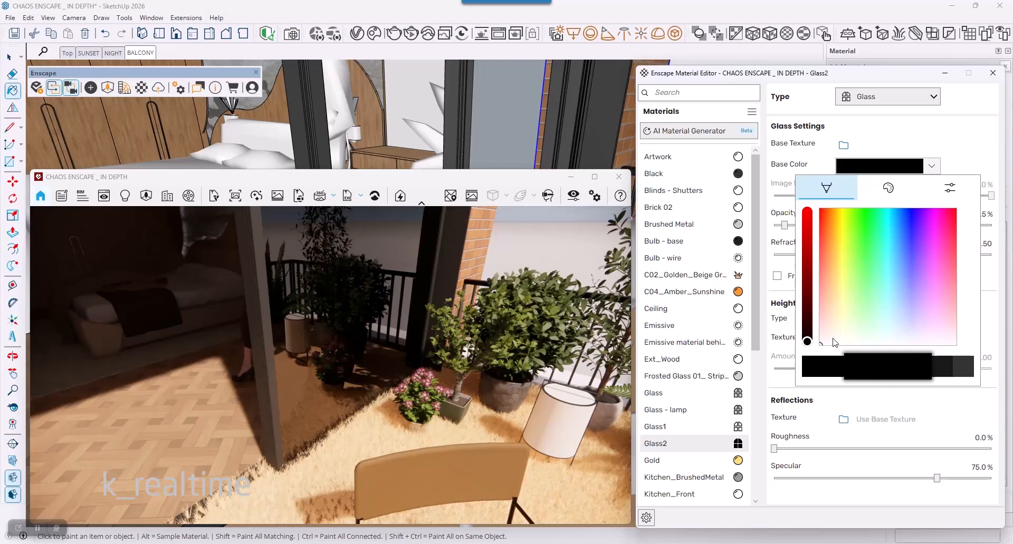
left_click_drag(808, 340, 807, 213)
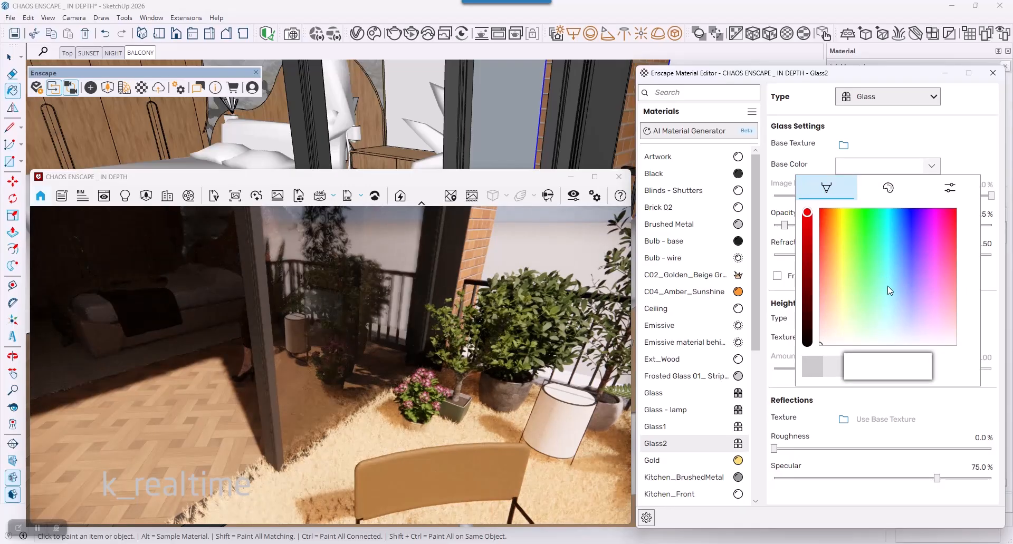
left_click(923, 167)
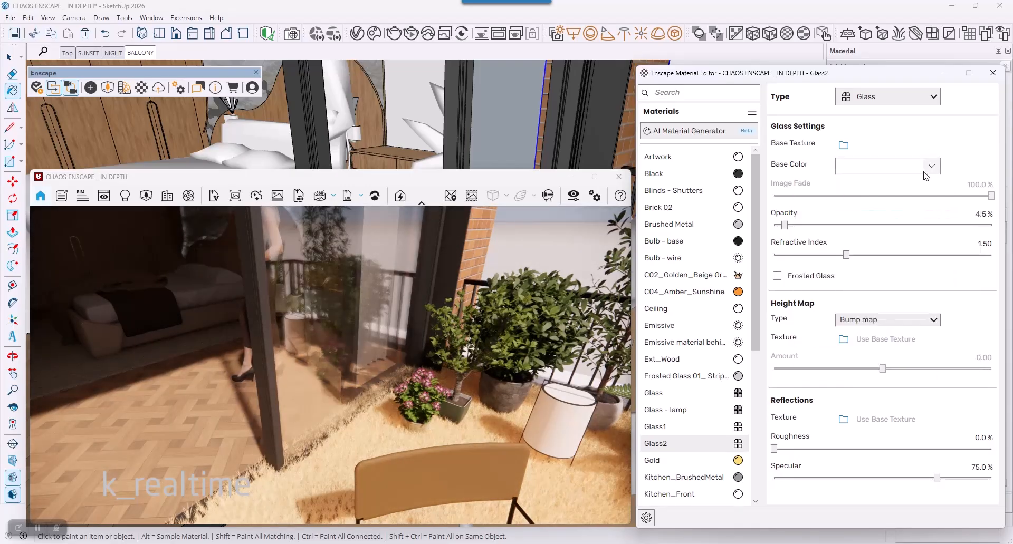
Step: Try the Glass2 material at 12.3% and 15% opacity, and settle on an opacity of 5%
left_click_drag(785, 225, 802, 225)
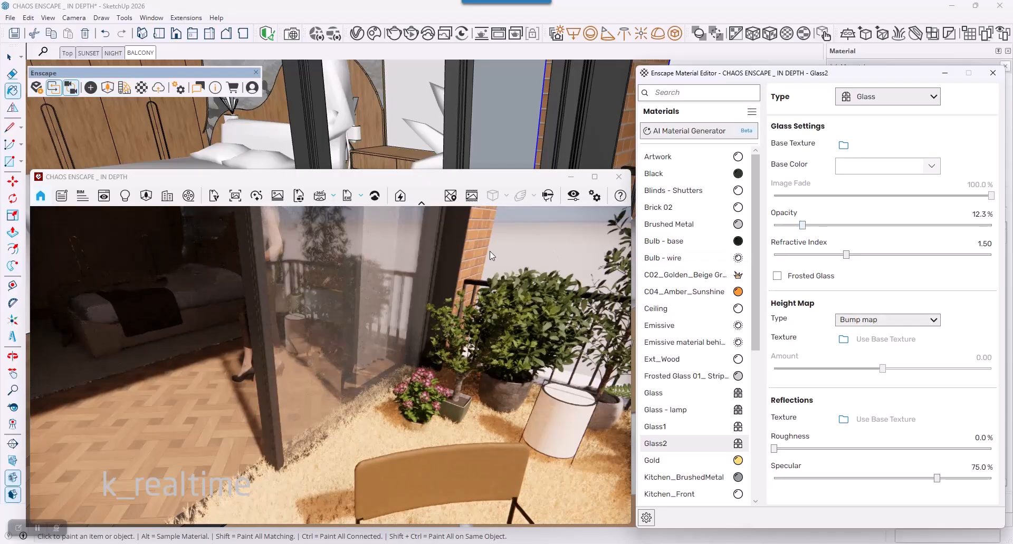
left_click_drag(973, 216, 976, 216)
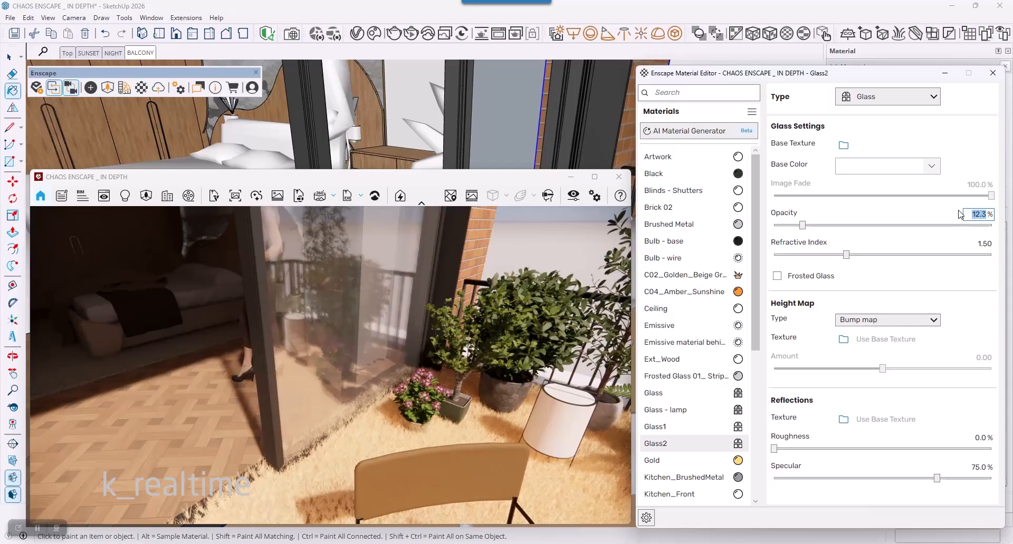
type("15")
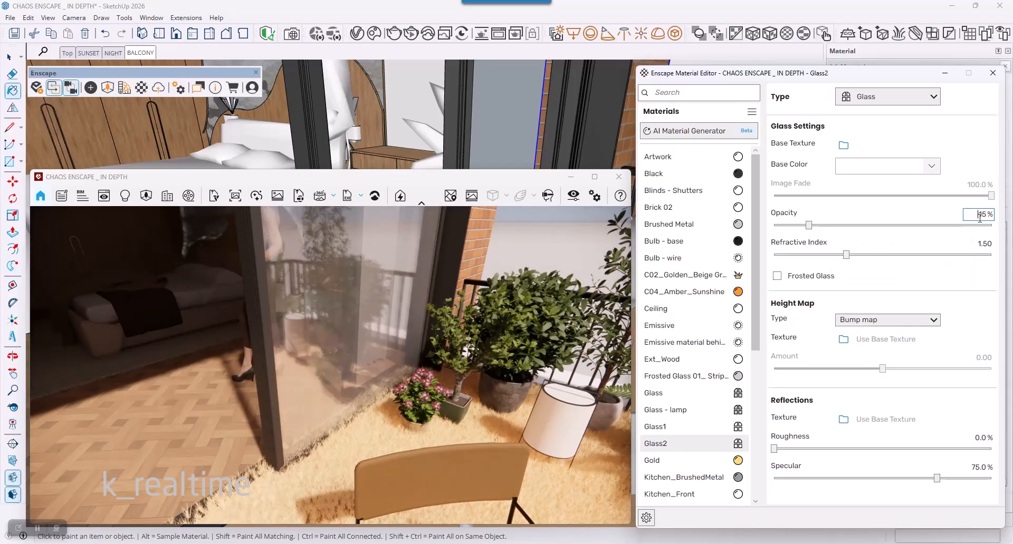
left_click_drag(980, 217, 995, 220)
type("5")
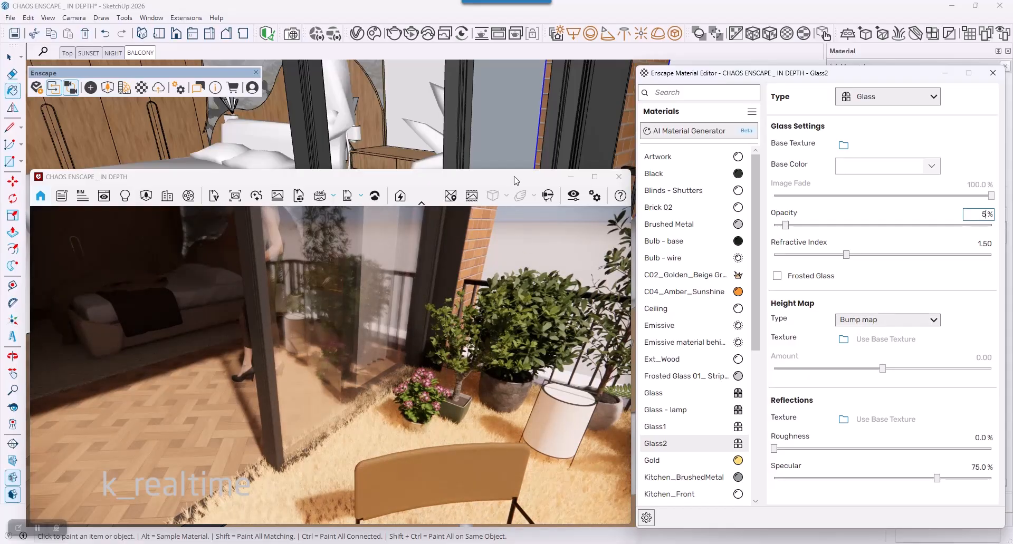
mouse_move(518, 128)
middle_mouse_down()
mouse_move(497, 88)
mouse_move(439, 89)
mouse_move(410, 101)
mouse_move(487, 143)
middle_mouse_up()
key("b")
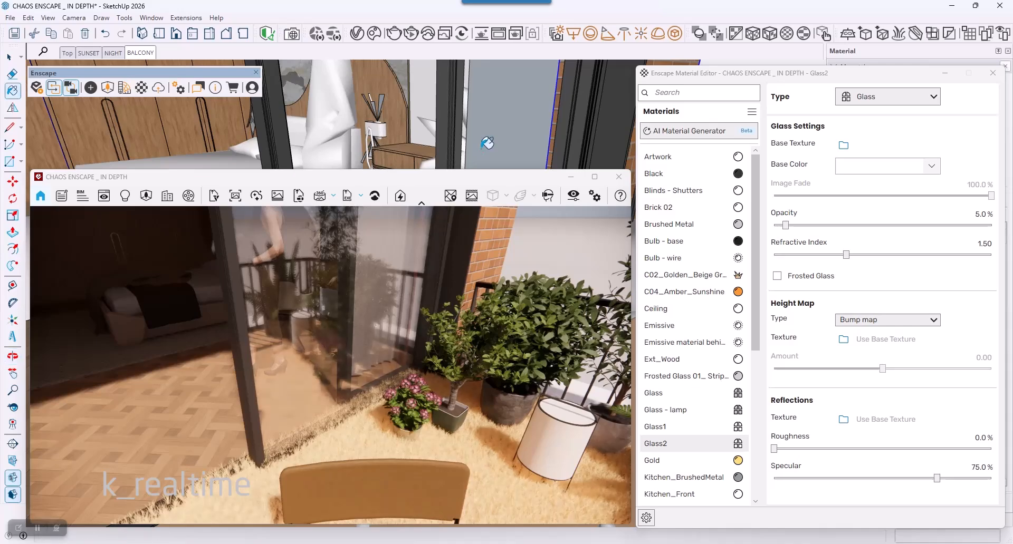
key("space")
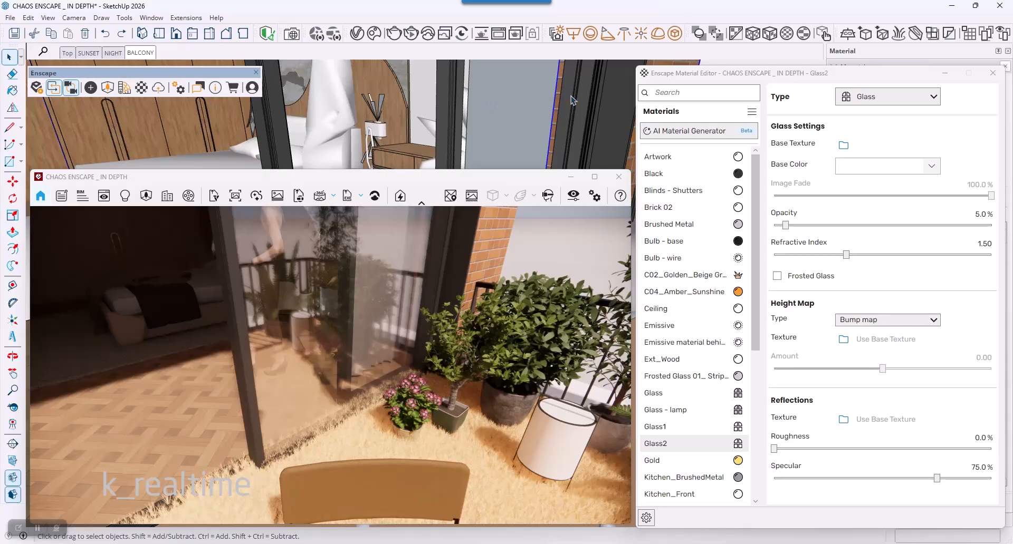
Step: Paint the terrace floor with Brick_01_1K from the Brick collection and review the material's texture map settings
left_click_drag(692, 80, 82, 78)
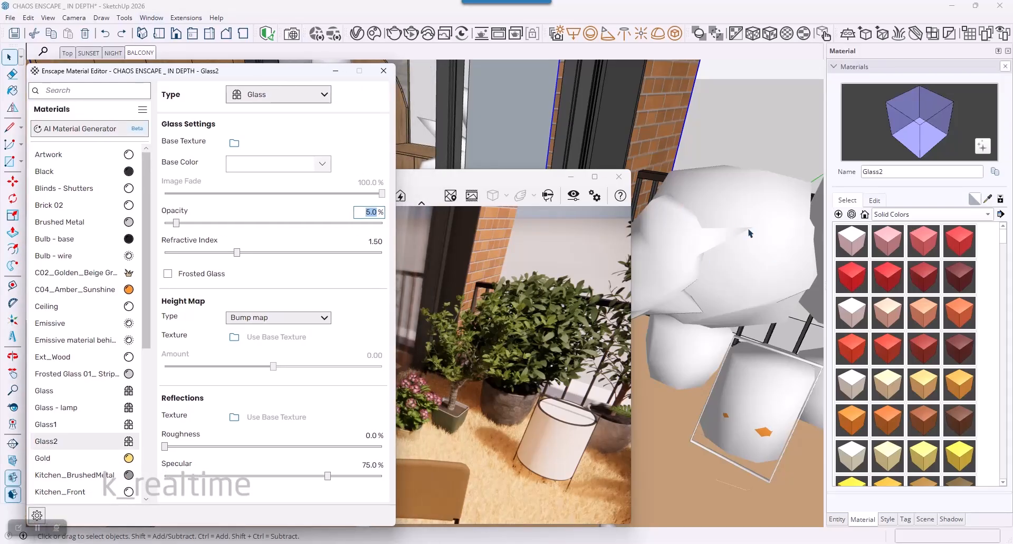
left_click(898, 214)
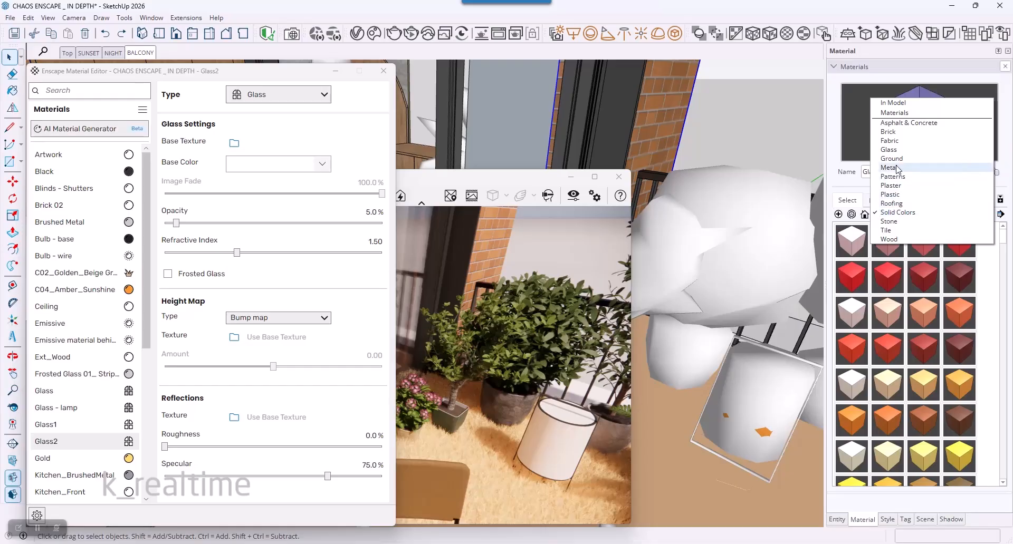
left_click(898, 132)
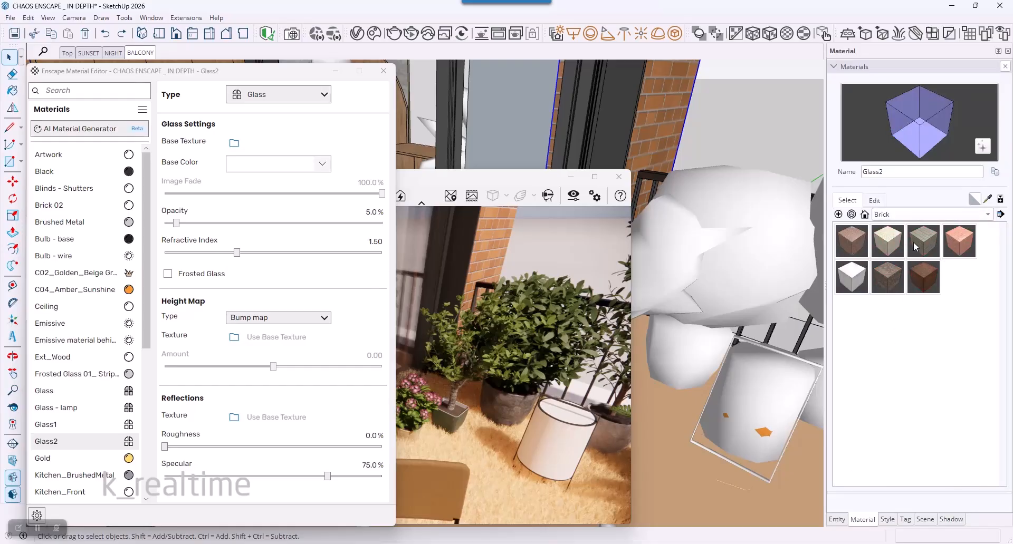
left_click(852, 242)
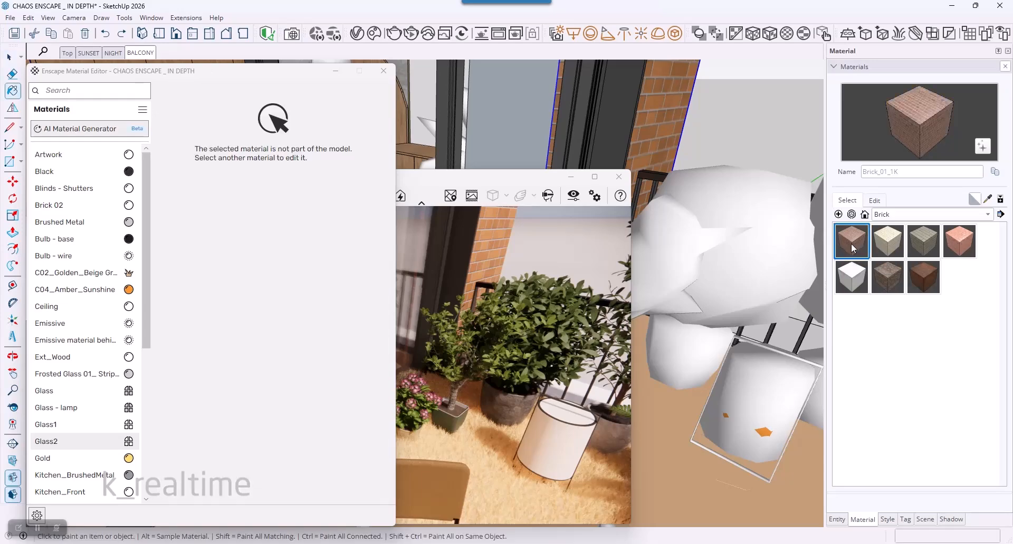
left_click(875, 201)
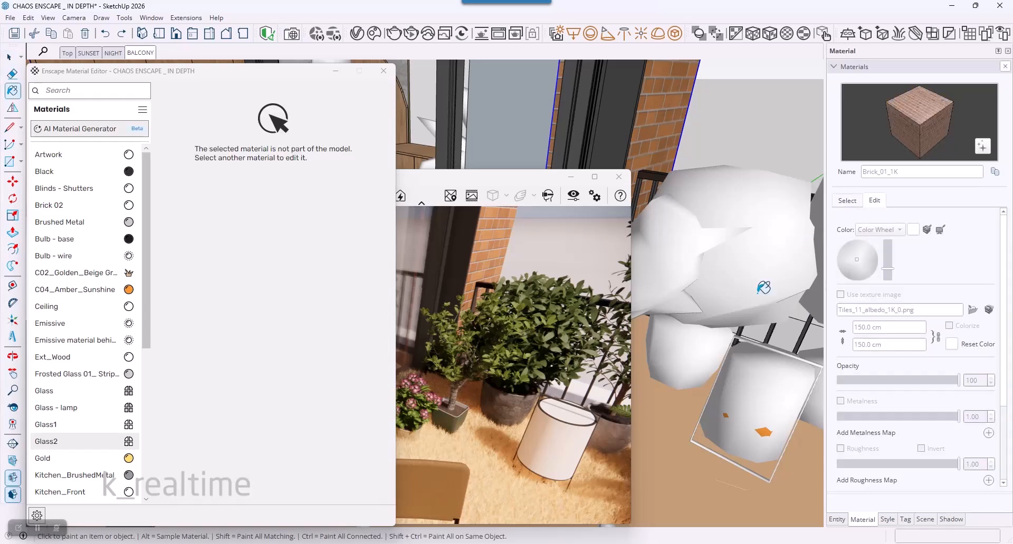
mouse_move(676, 447)
middle_mouse_down()
mouse_move(703, 438)
mouse_move(766, 258)
mouse_move(728, 341)
mouse_move(731, 407)
mouse_move(707, 464)
mouse_move(731, 372)
middle_mouse_up()
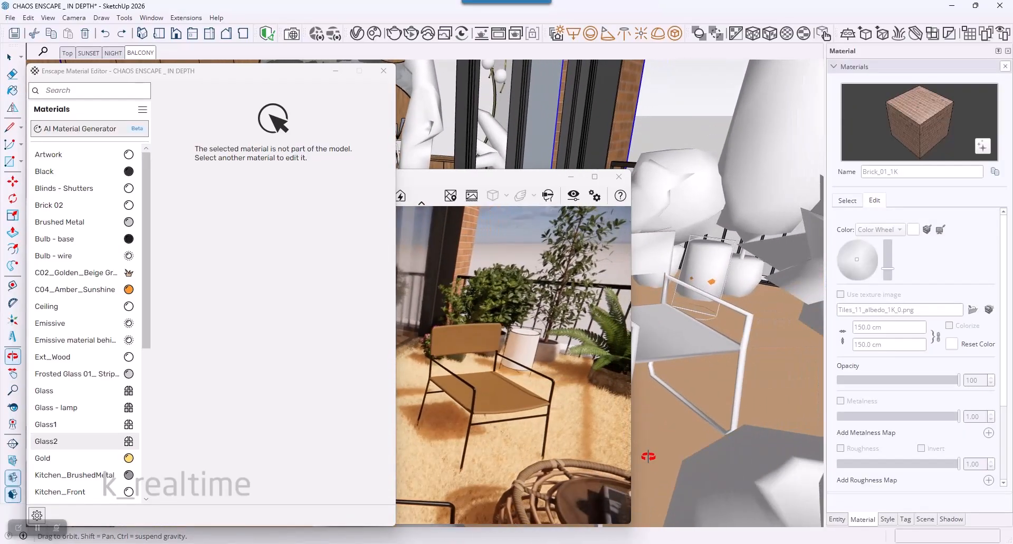
left_click(769, 378)
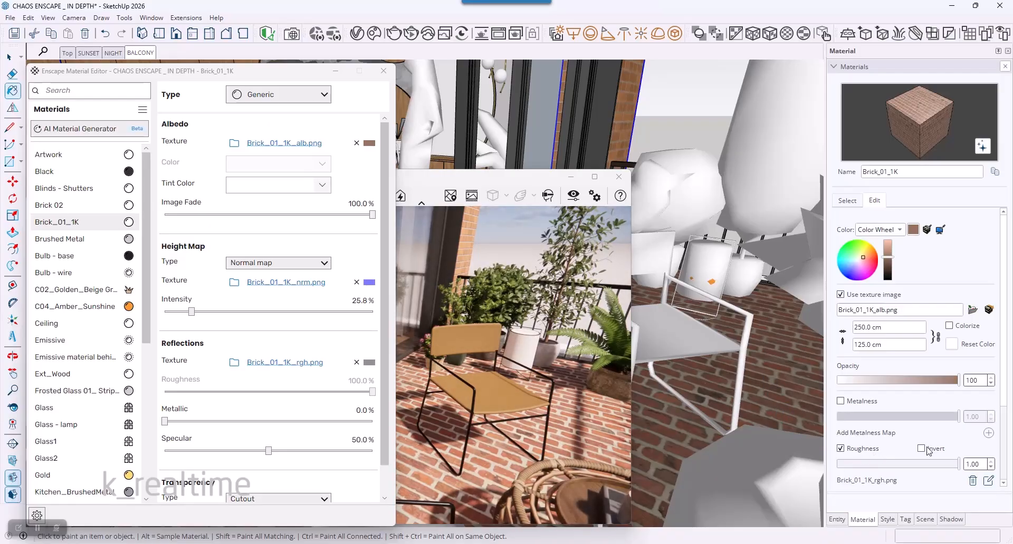
left_click_drag(1004, 392, 1005, 491)
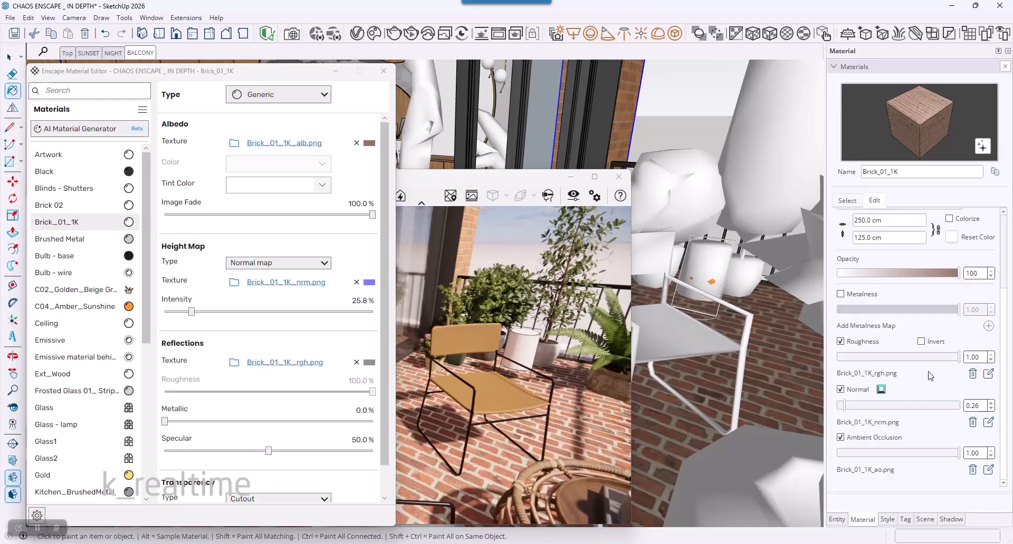
Step: Try a roughness of 0.30 on the Brick_01_1K material and restore it to 1.00
left_click_drag(958, 357, 875, 353)
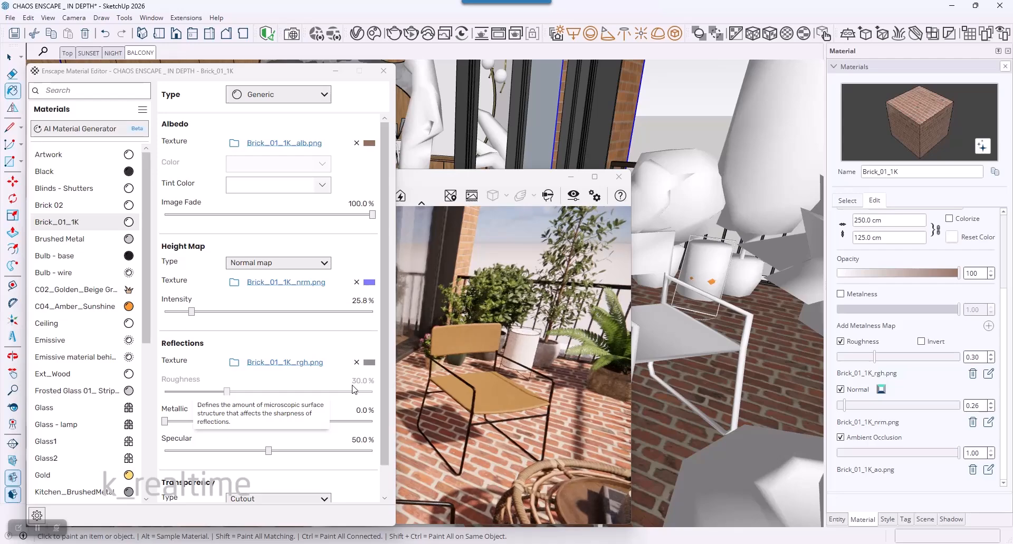
mouse_move(371, 365)
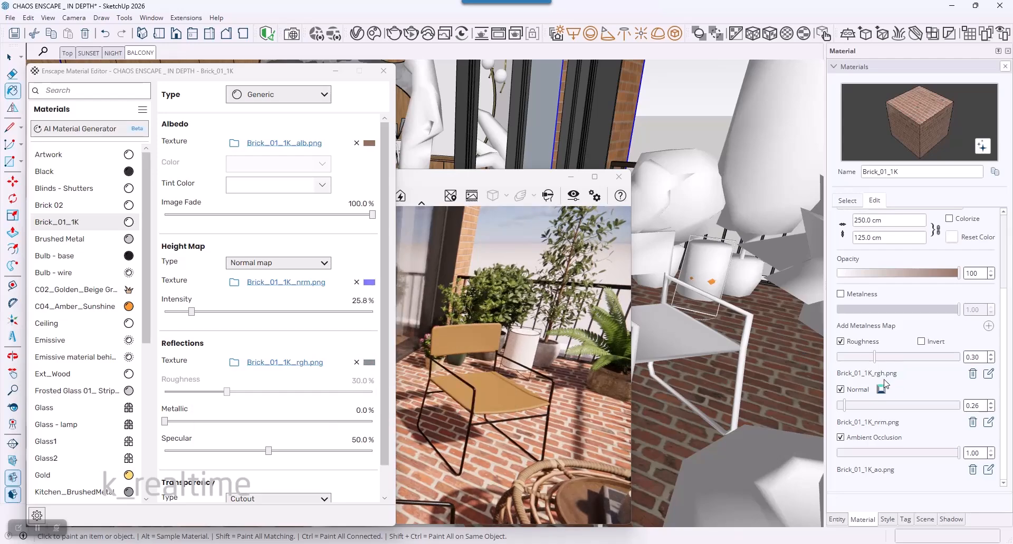
left_click_drag(874, 357, 961, 359)
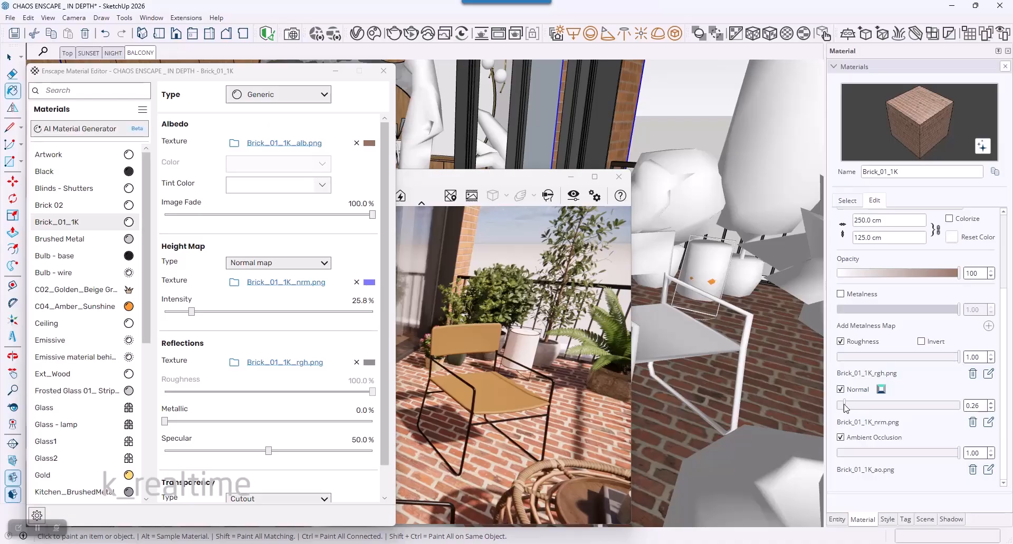
Step: Try the Brick_01_1K normal map strength at 3.03, settle on 2.77, and check the relief on the terrace floor
left_click_drag(844, 406, 912, 405)
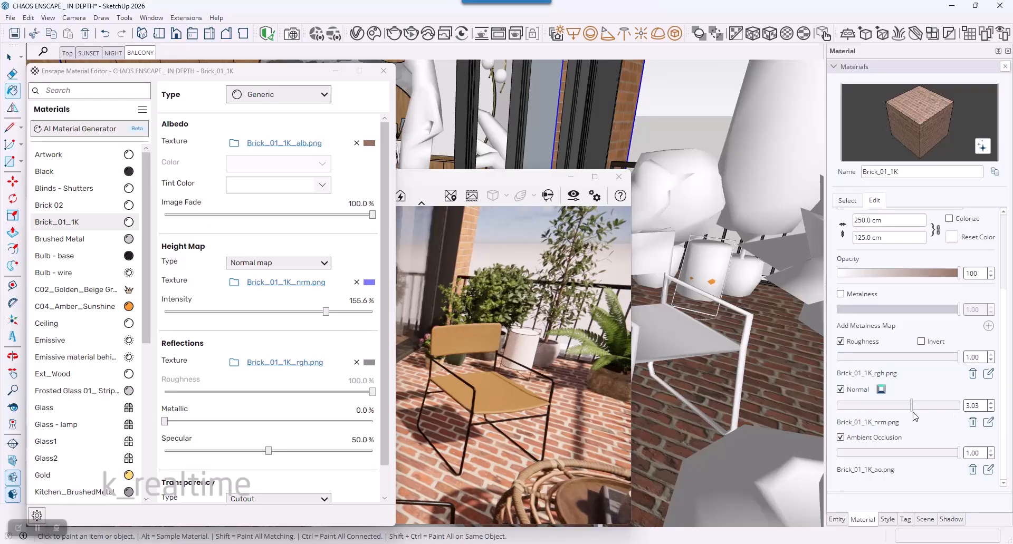
left_click_drag(910, 407, 904, 406)
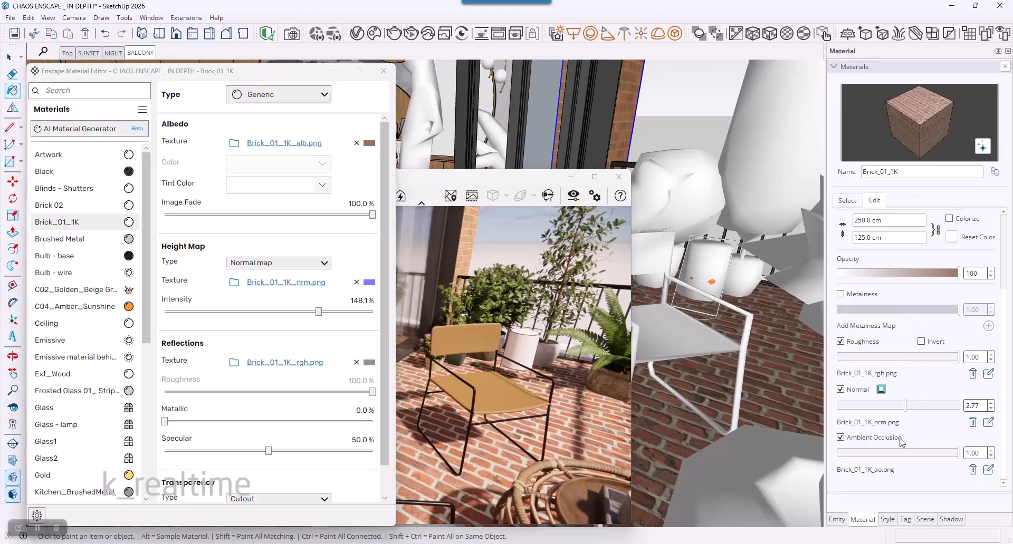
scroll(663, 464, "up", 5)
middle_click_drag(664, 464, 719, 284)
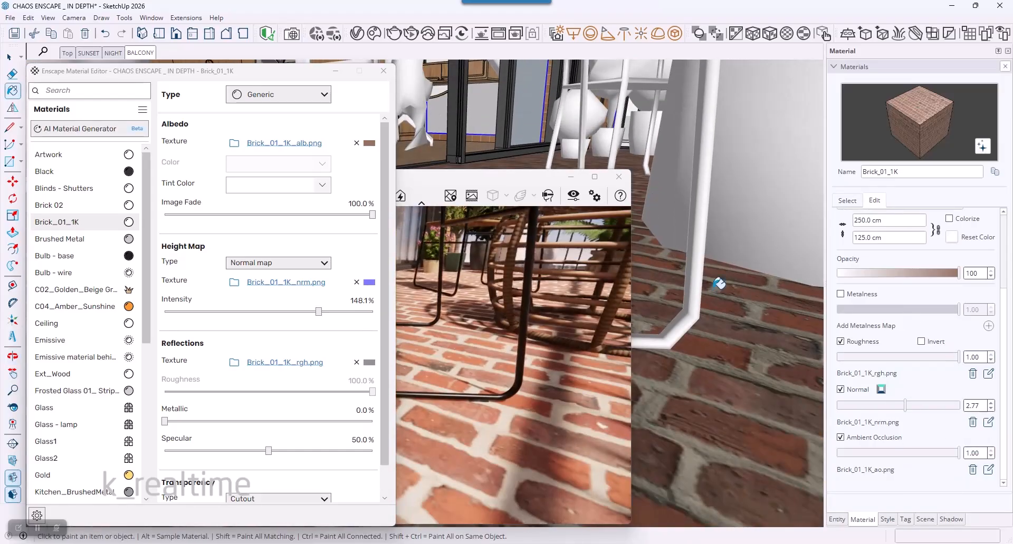
scroll(710, 463, "down", 5)
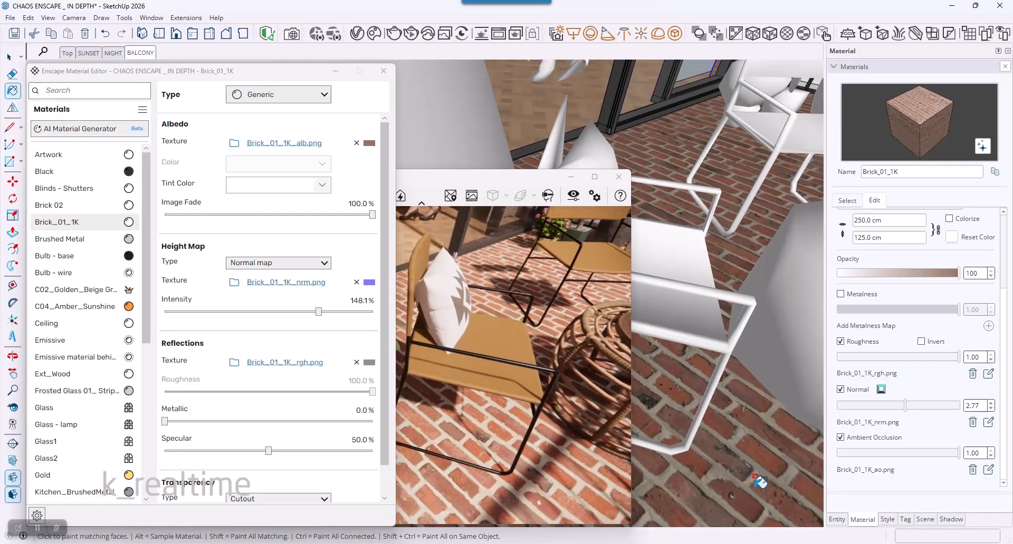